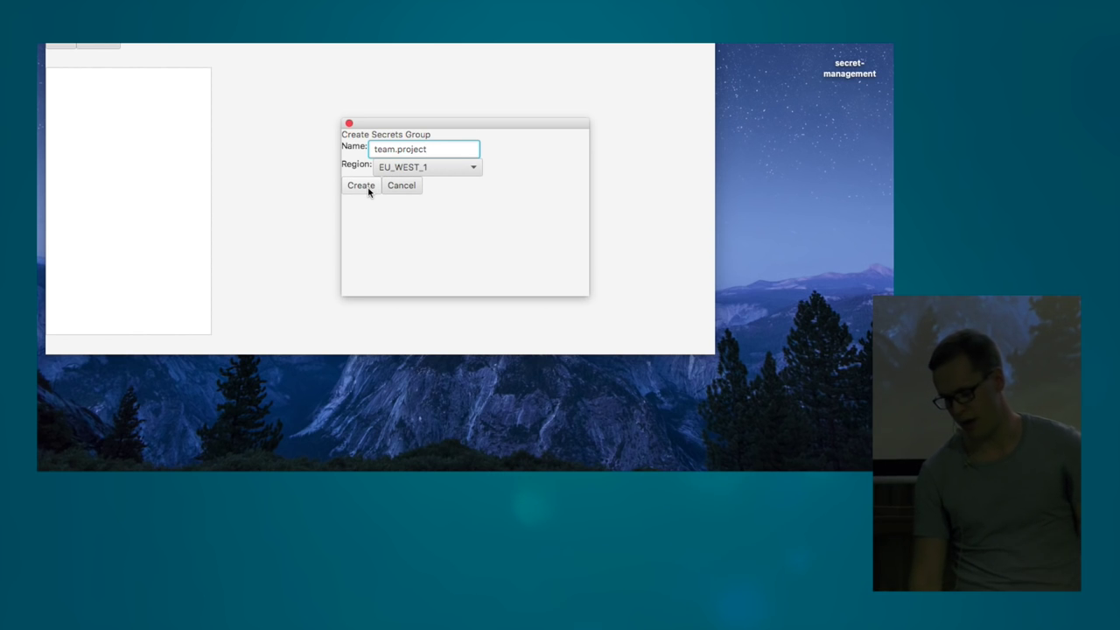
- Confirm creation of the team.project secrets group in region eu-west-1
left_click(362, 186)
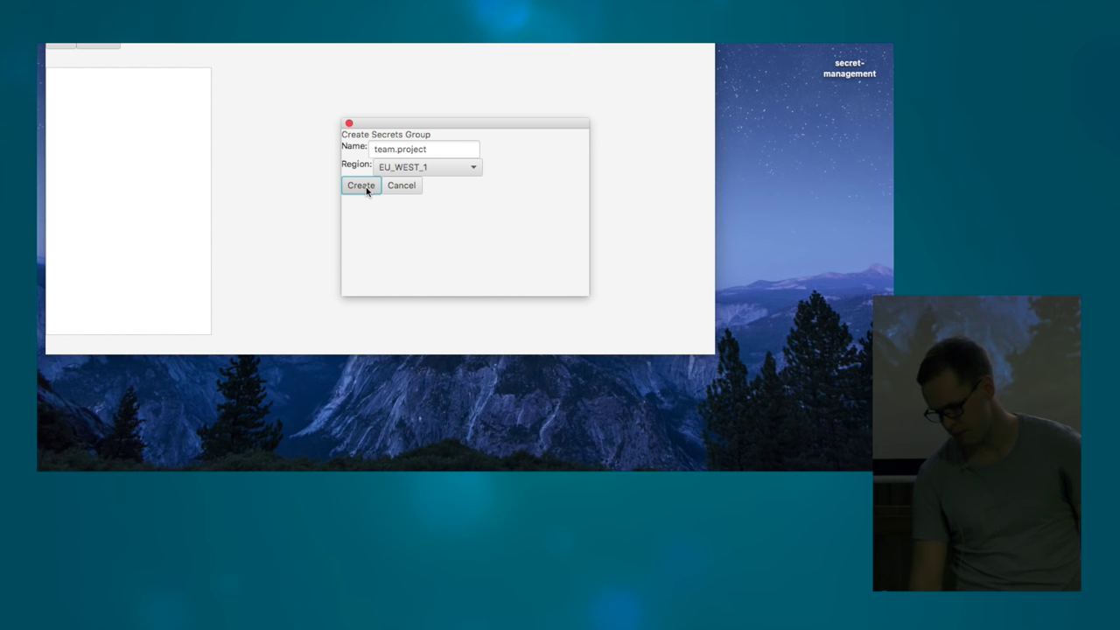
left_click(368, 187)
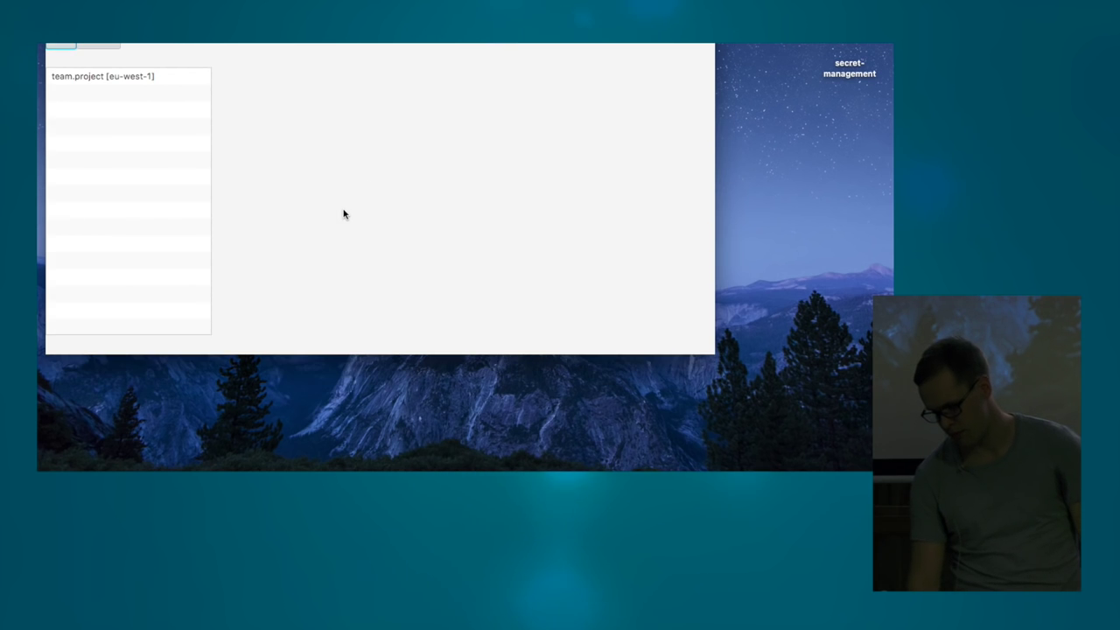
- In team.project, start a new secret named MySecret with a generated 32-byte value
left_click(150, 77)
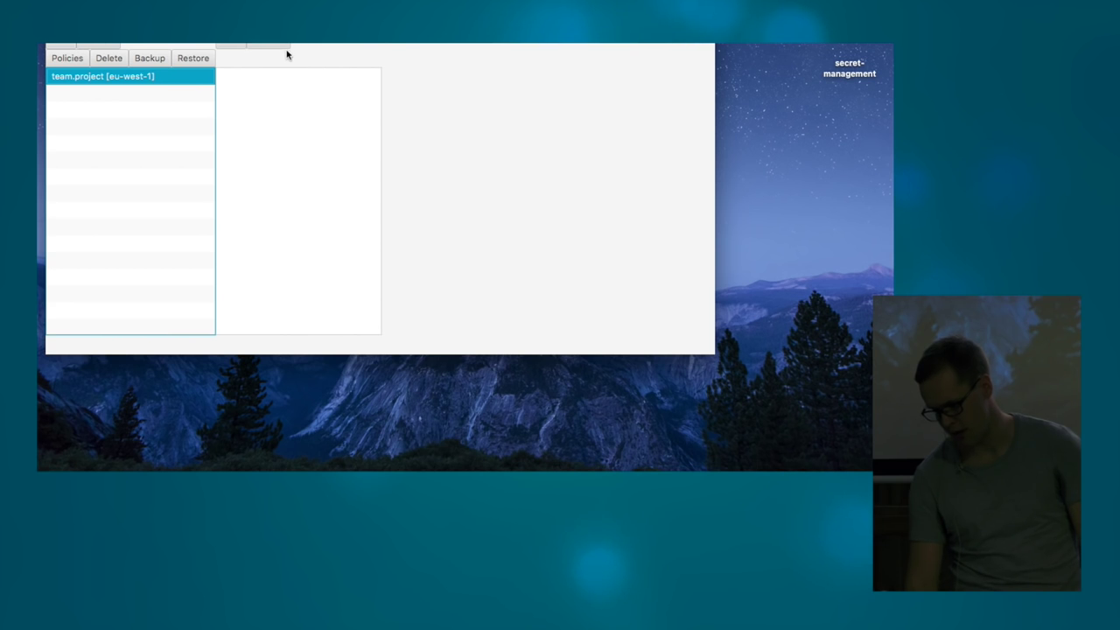
left_click(234, 47)
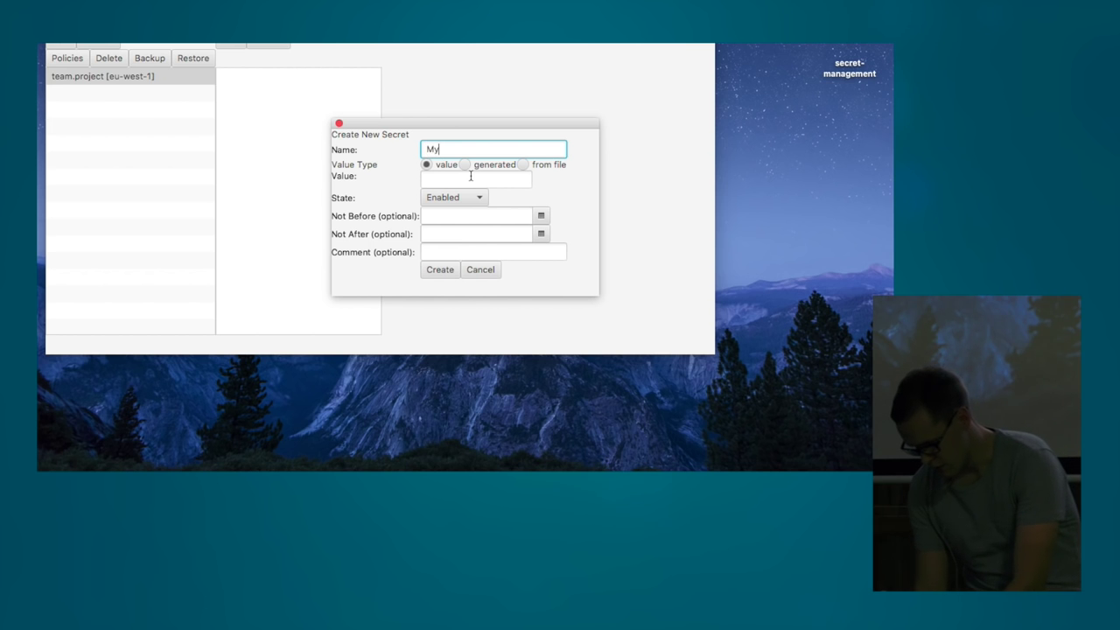
type("MySecret")
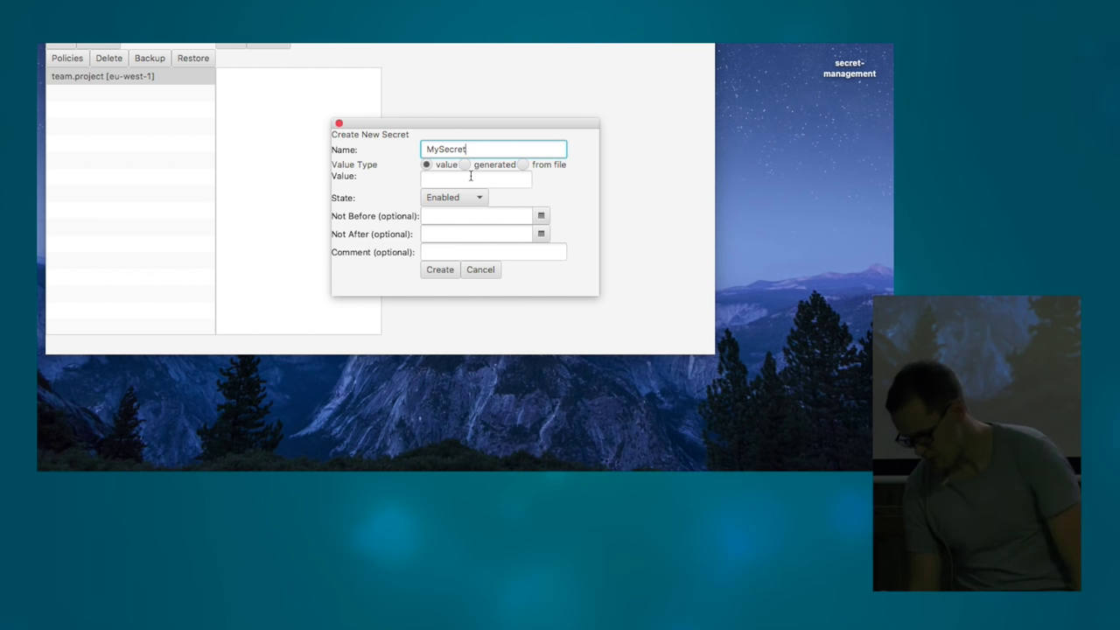
left_click(462, 179)
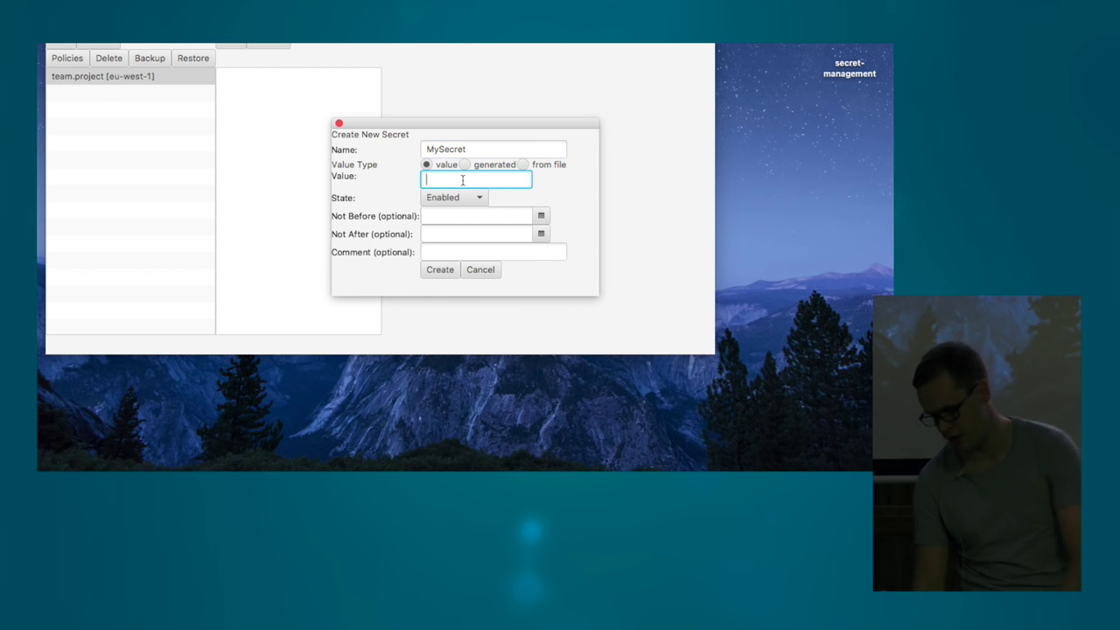
type("1234")
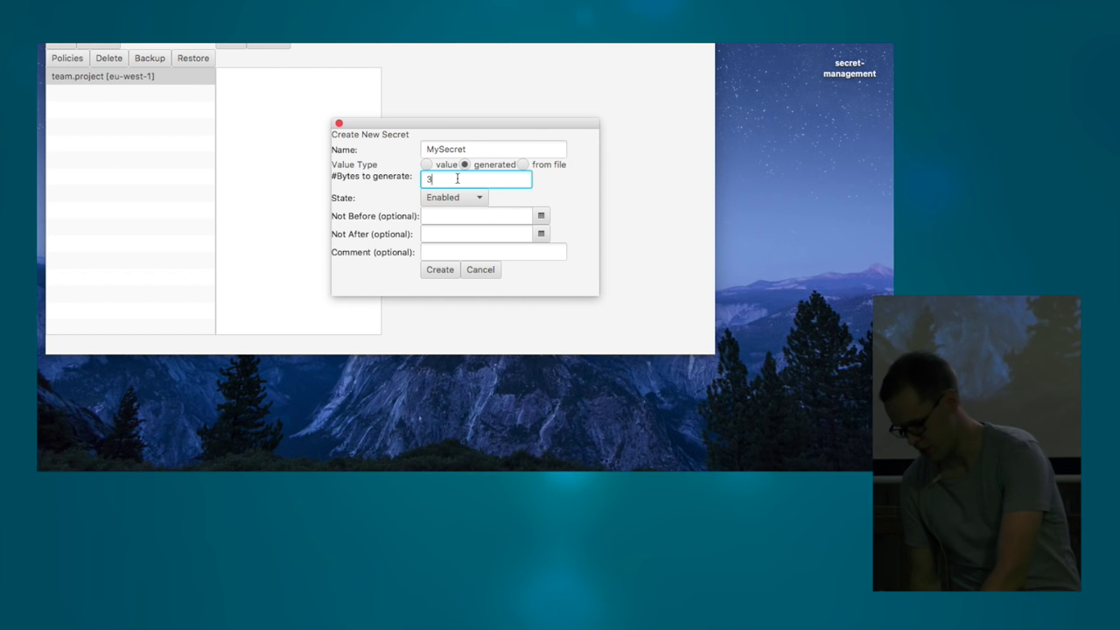
type("2")
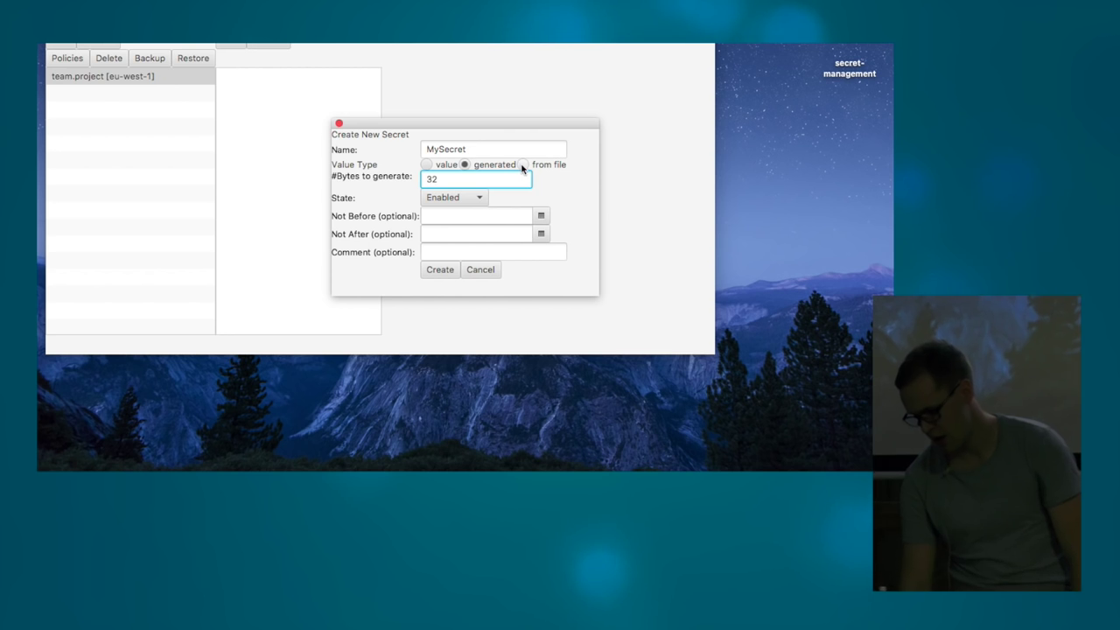
left_click(522, 166)
- Use test.cert from the secret-management folder as MySecret's value file
left_click(460, 180)
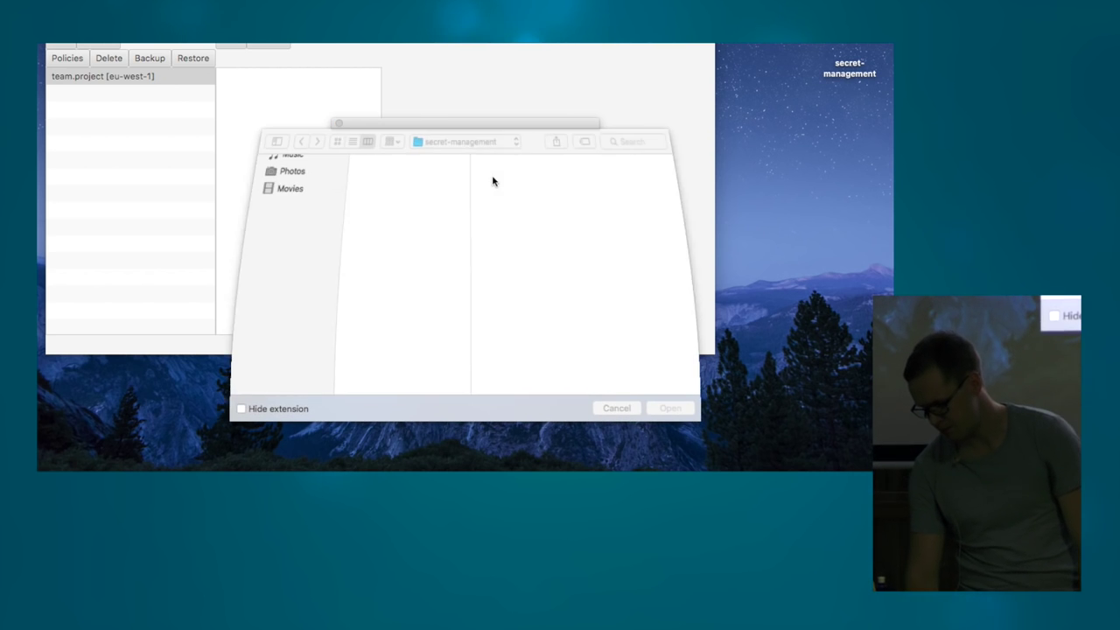
scroll(382, 272, "down", 2)
left_click(369, 378)
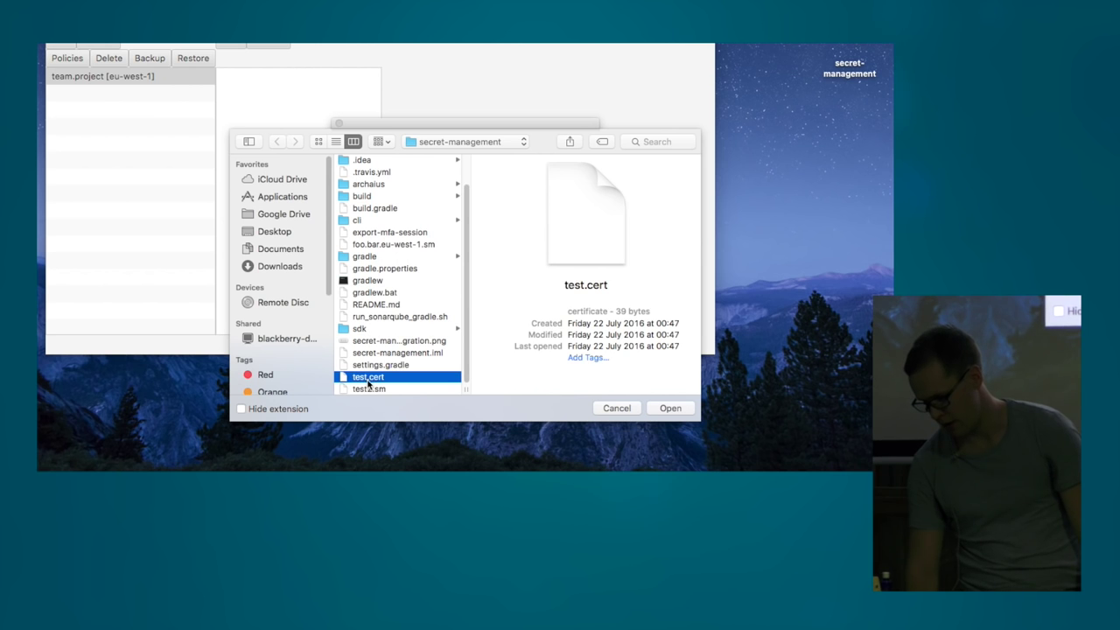
left_click(660, 408)
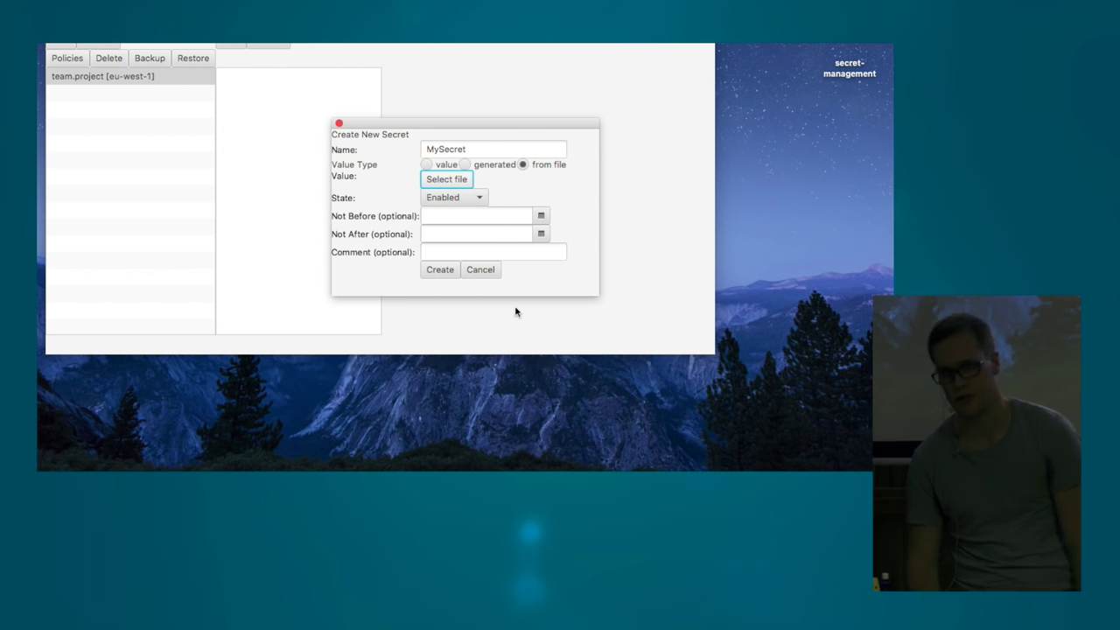
left_click(464, 200)
- Keep MySecret Enabled, set validity from 10/1/2016 to 9/1/2017, and create it
left_click(505, 216)
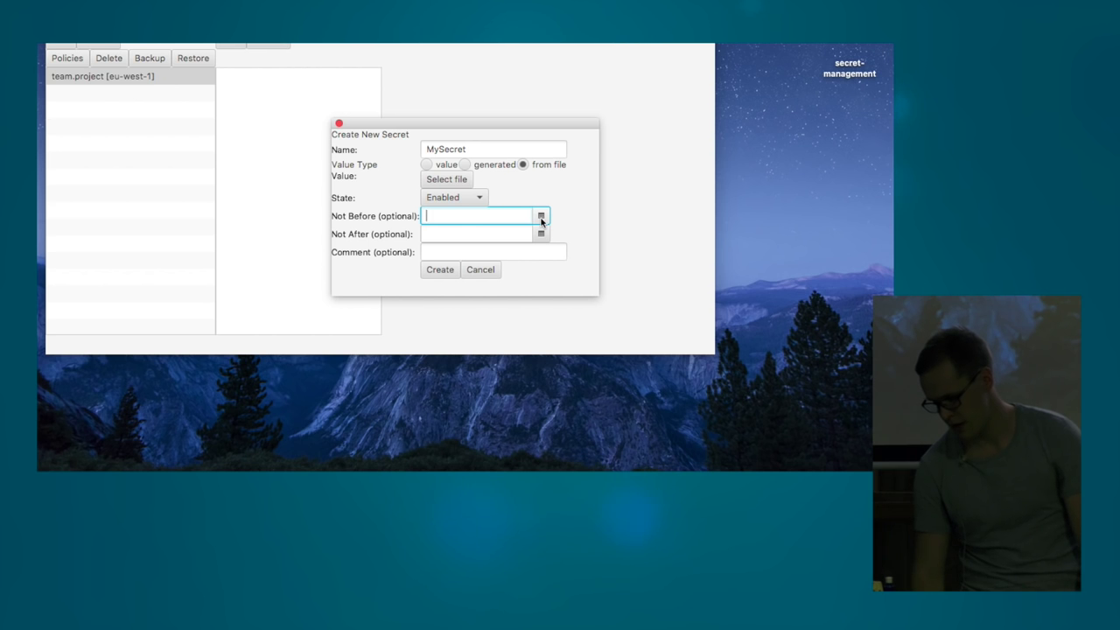
left_click(541, 217)
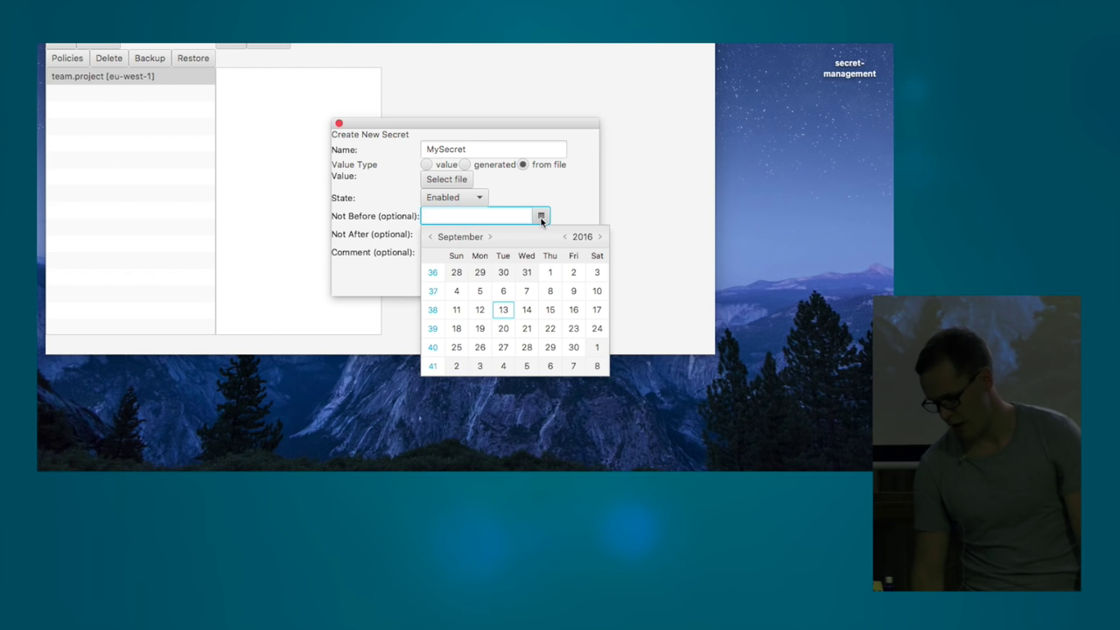
left_click(595, 349)
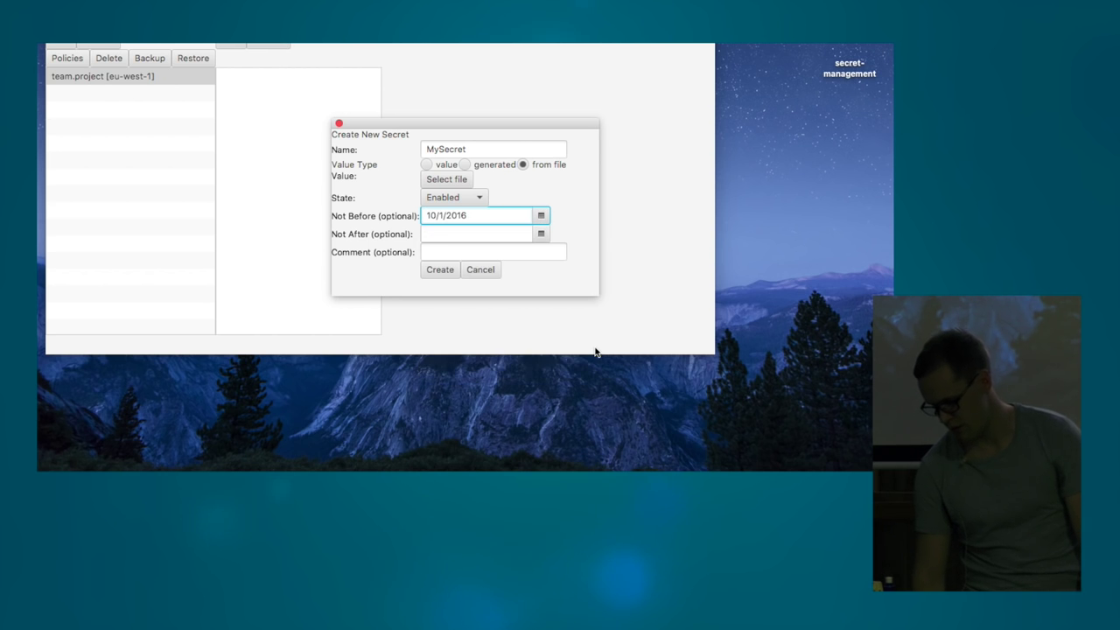
left_click(541, 234)
left_click(601, 255)
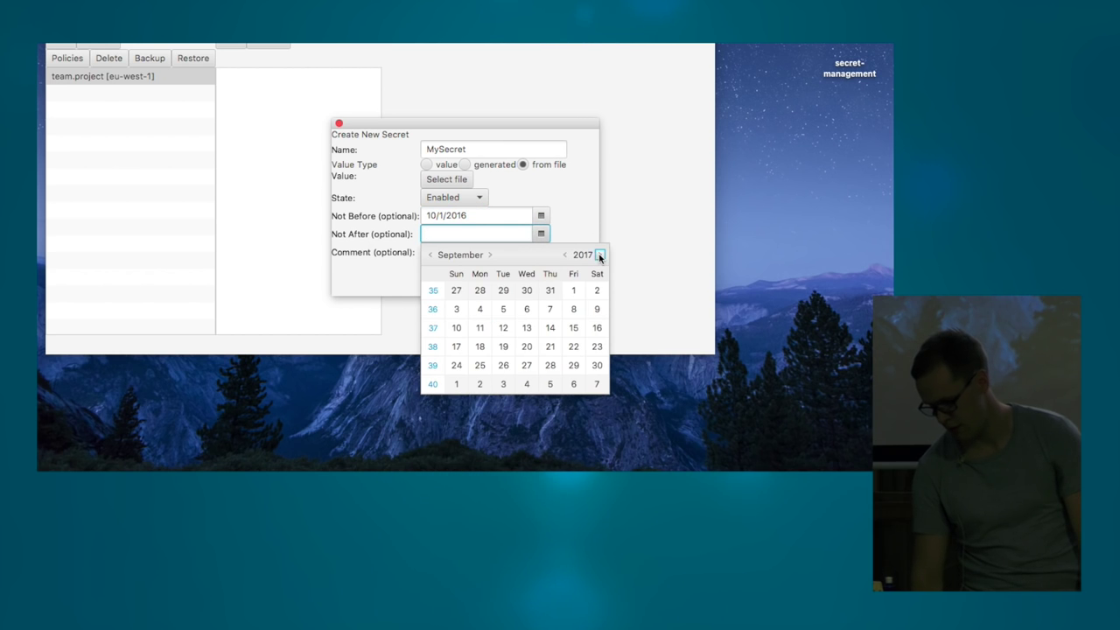
left_click(574, 290)
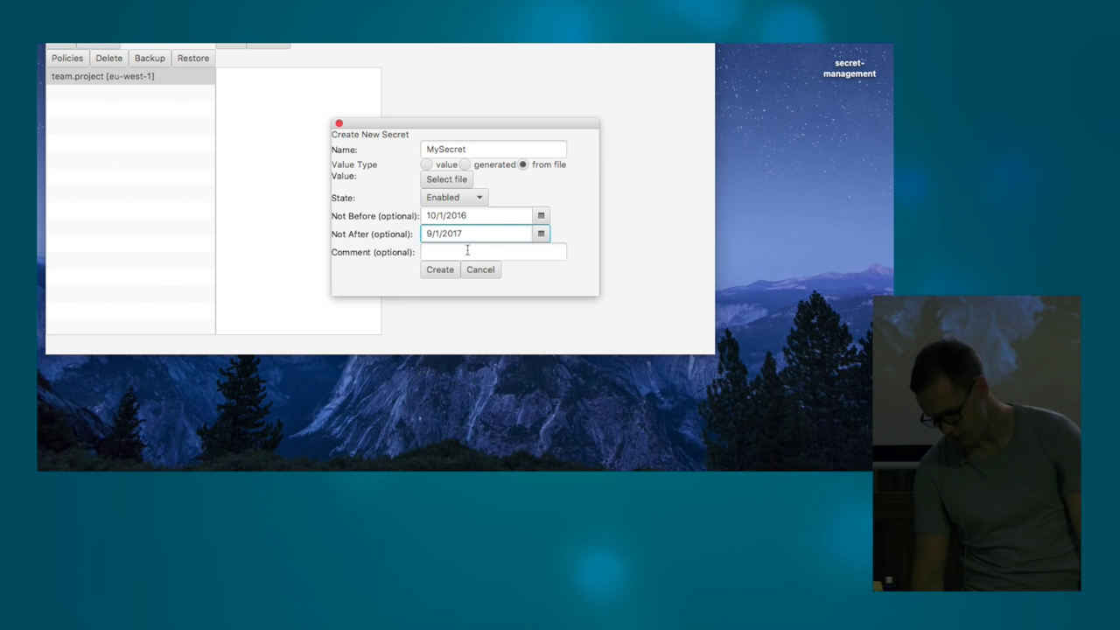
left_click(459, 249)
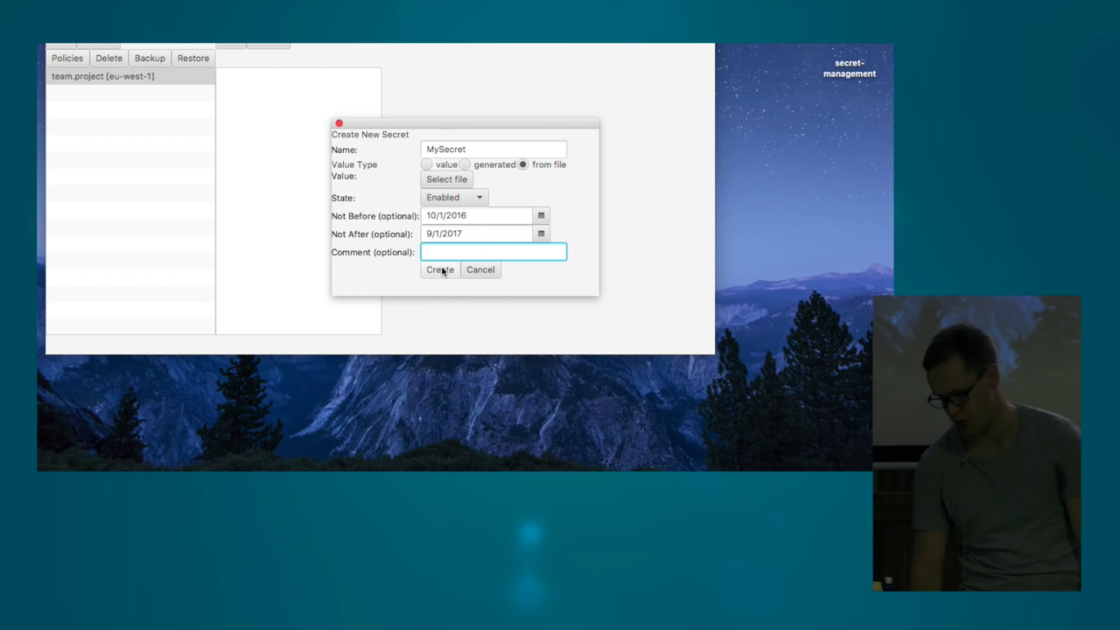
left_click(441, 271)
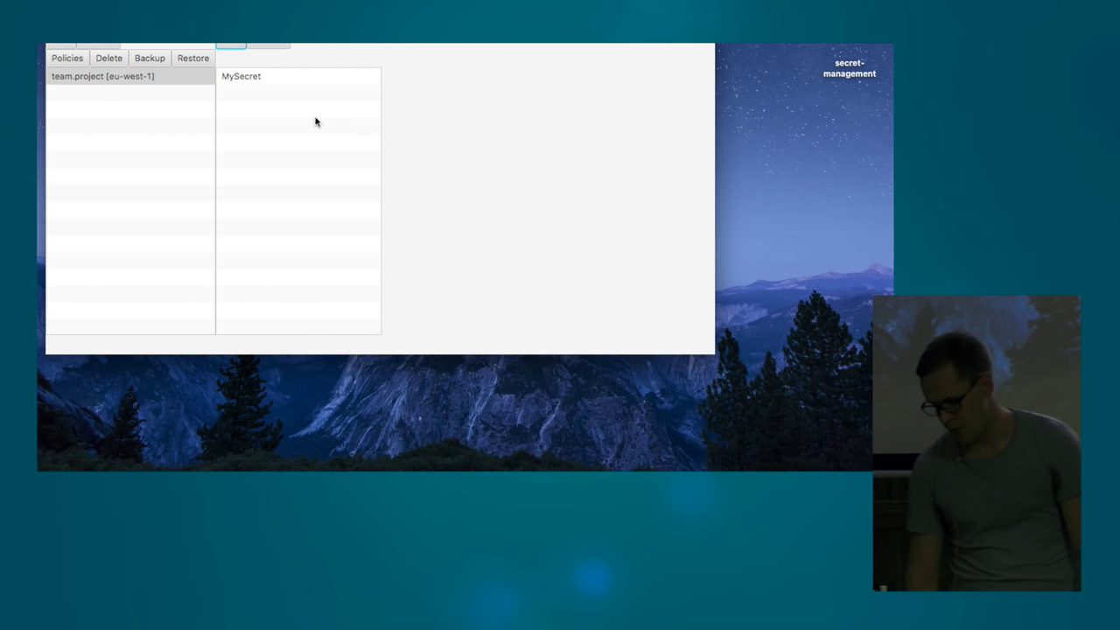
- Reveal the decrypted value of MySecret version 1, then begin a new version
left_click(285, 84)
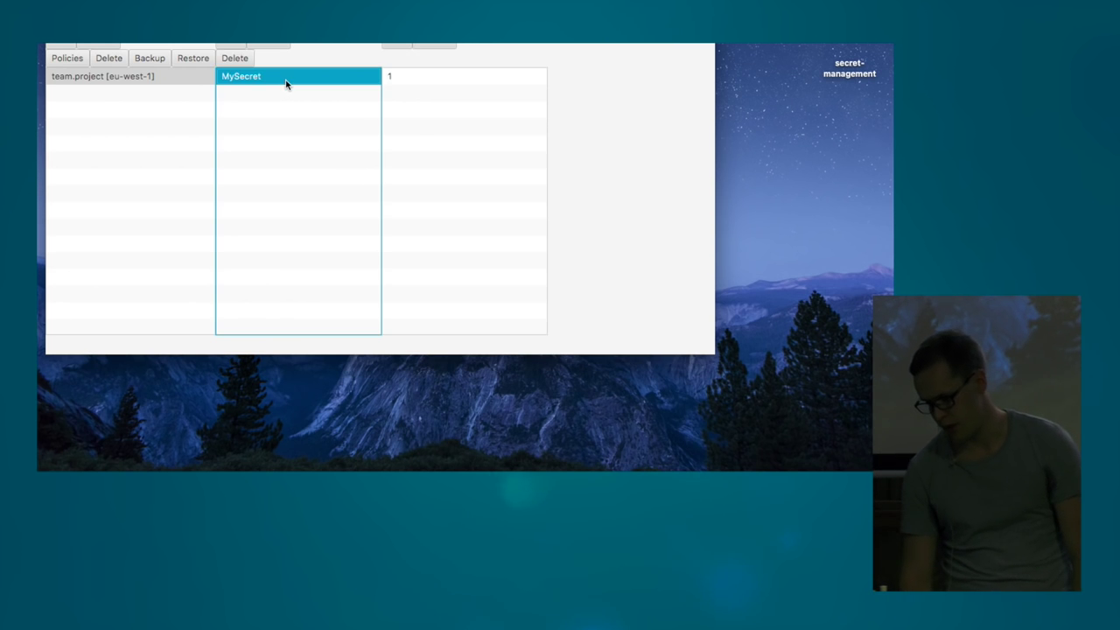
left_click(423, 77)
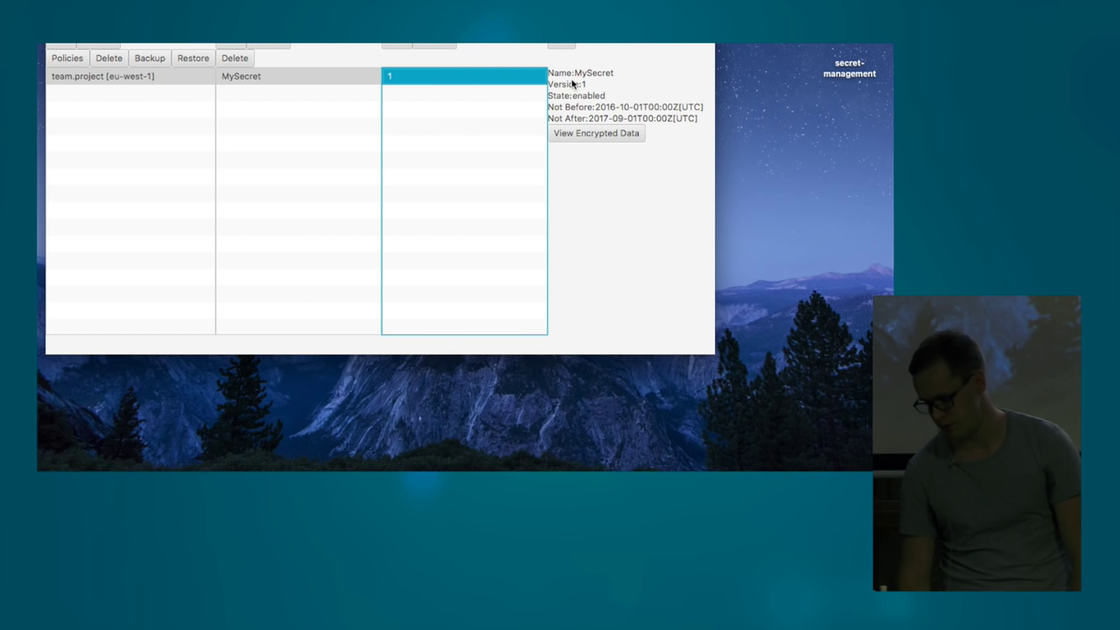
left_click(628, 138)
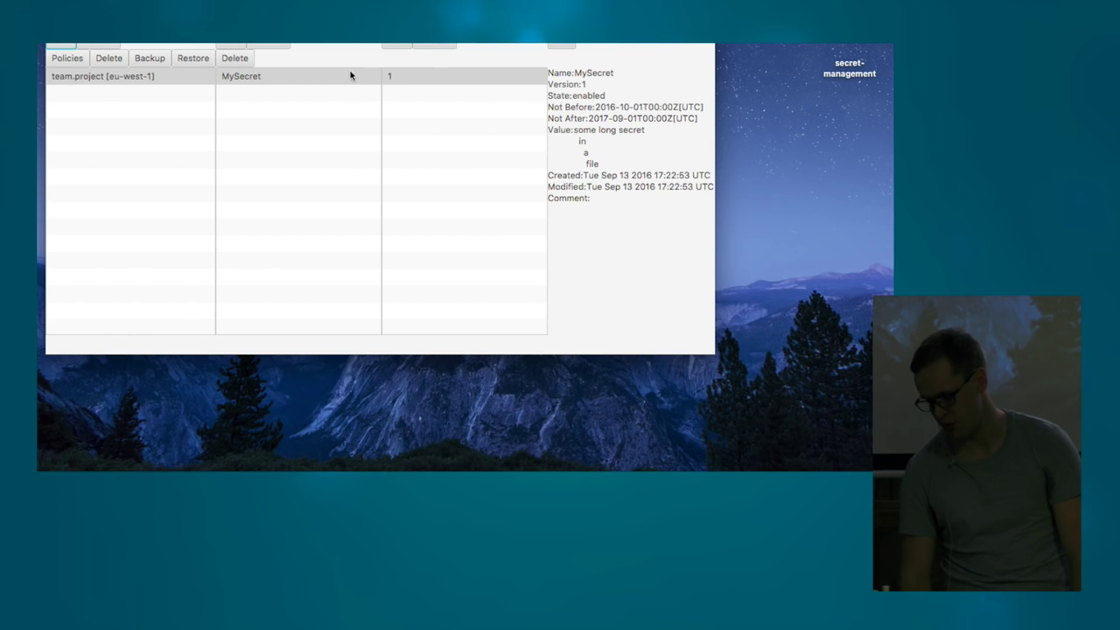
left_click(393, 45)
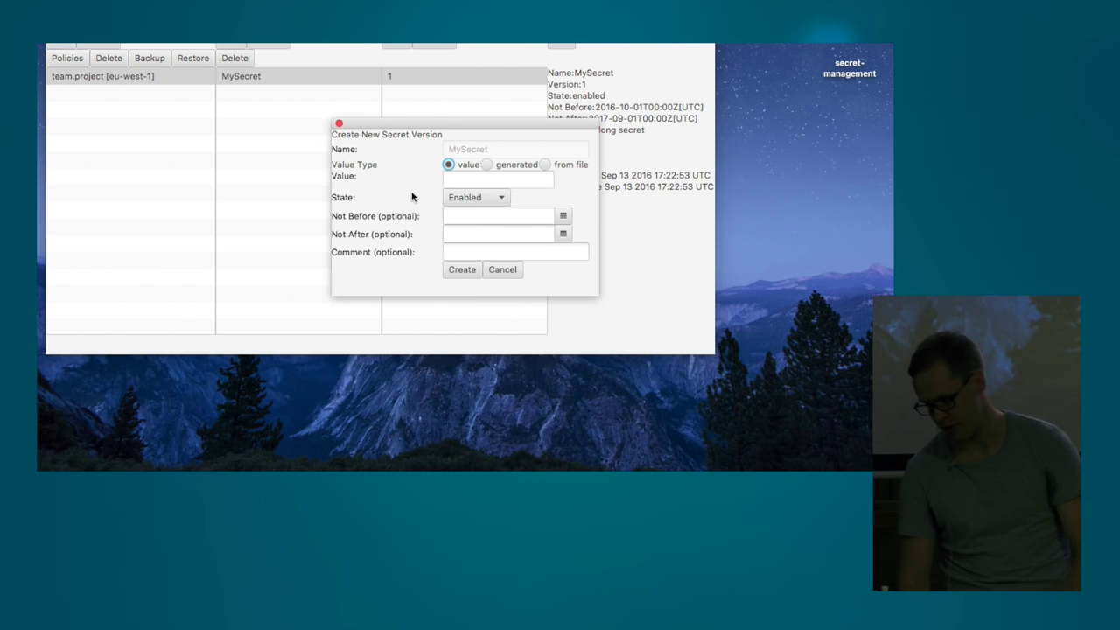
left_click(455, 180)
type("1234")
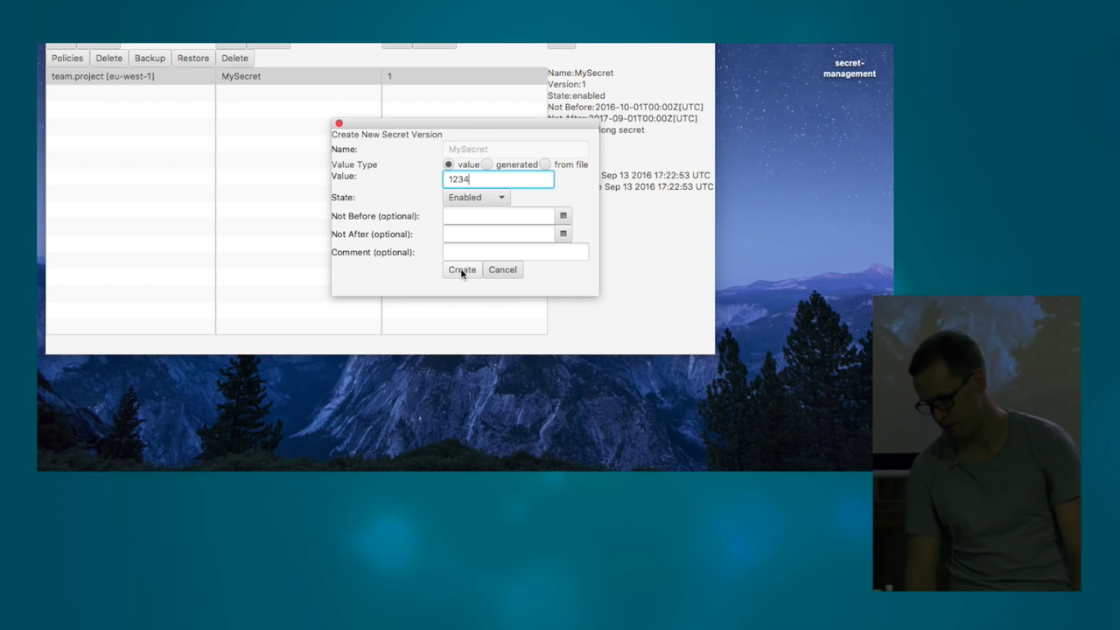
left_click(462, 270)
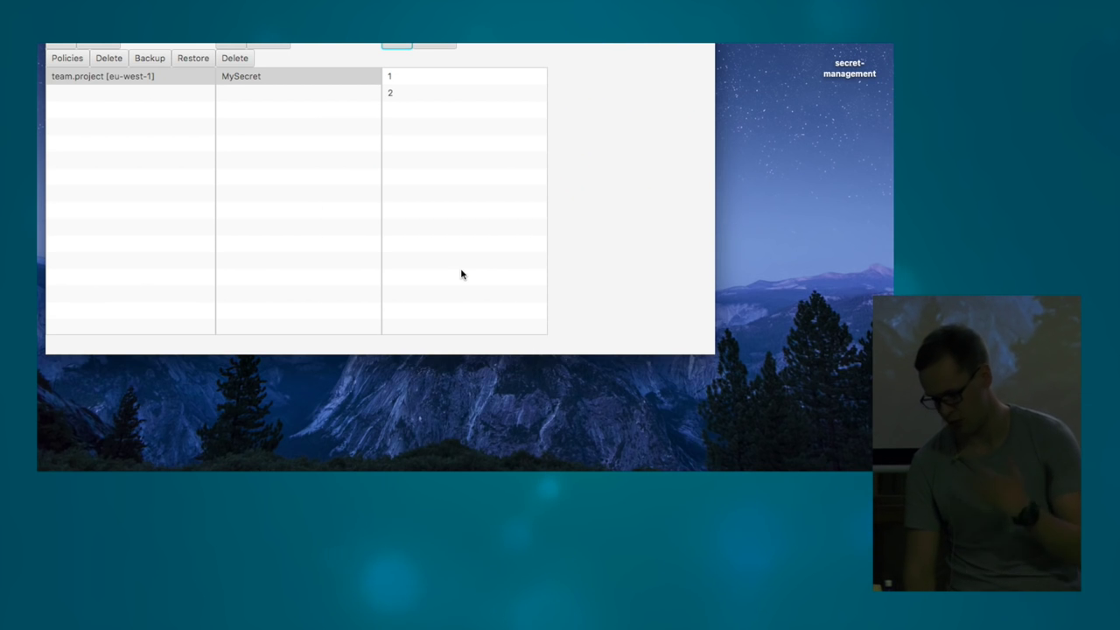
left_click(410, 95)
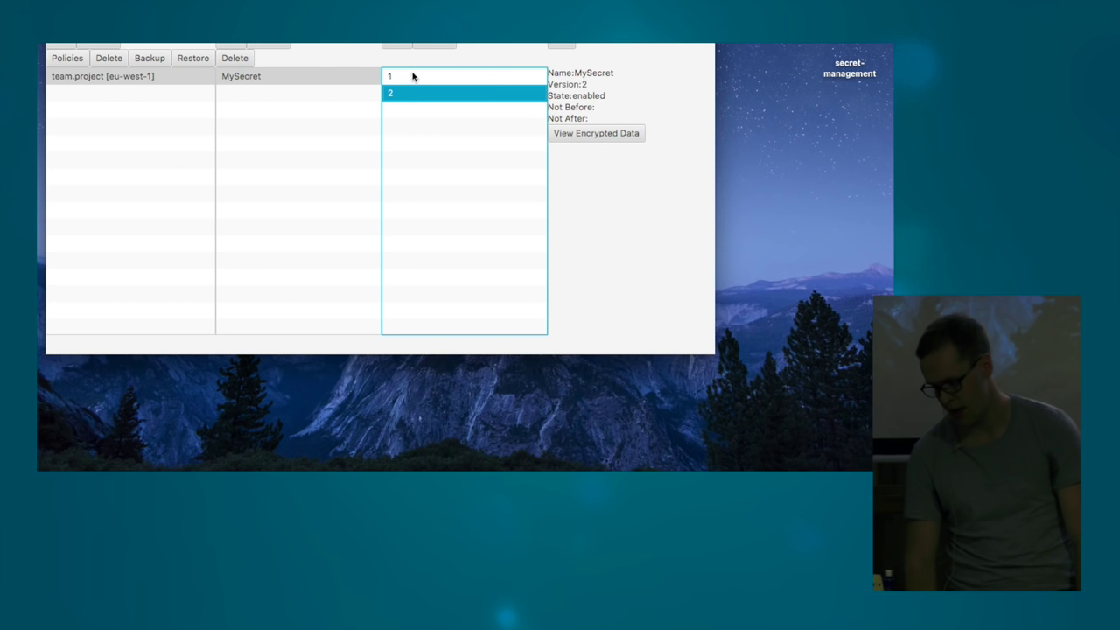
left_click(412, 76)
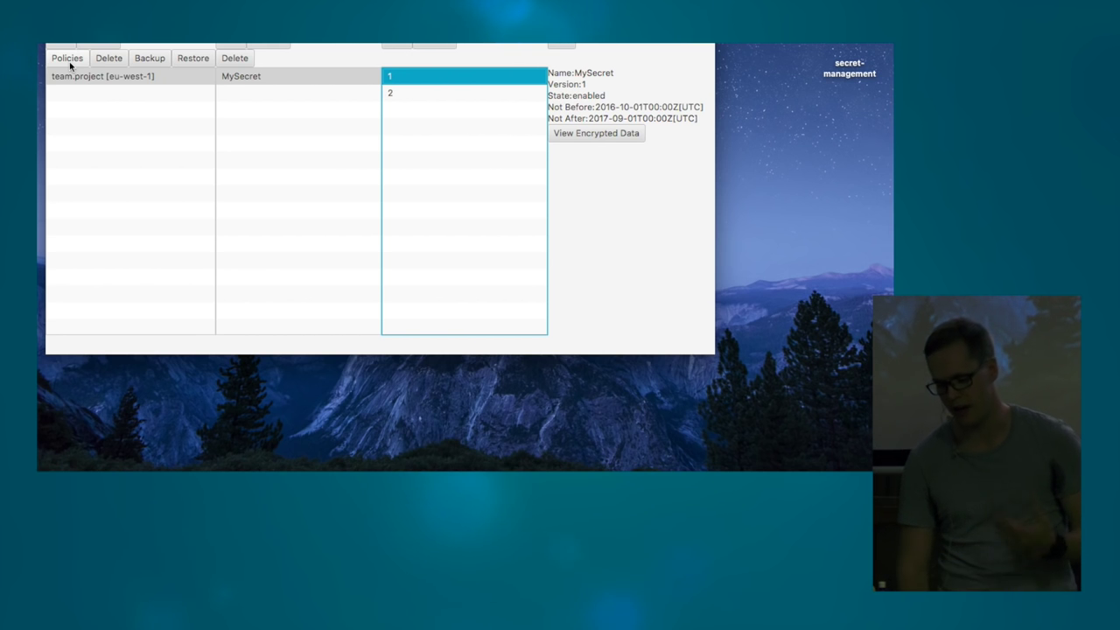
left_click(69, 62)
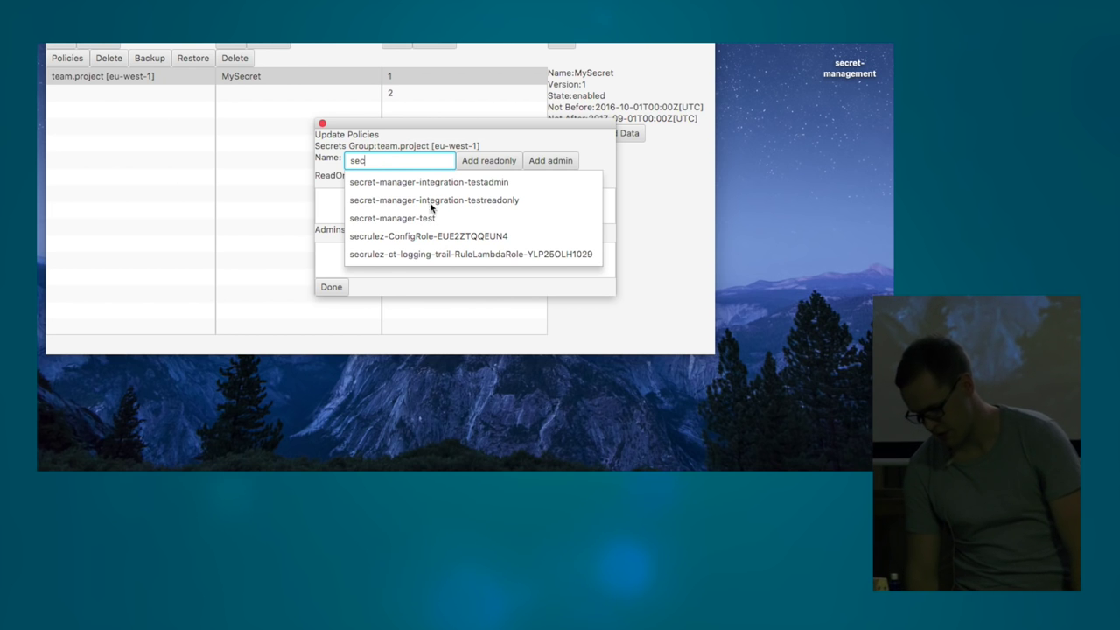
- Add the secret-manager-test role as read-only in team.project's policies and finish
type("r")
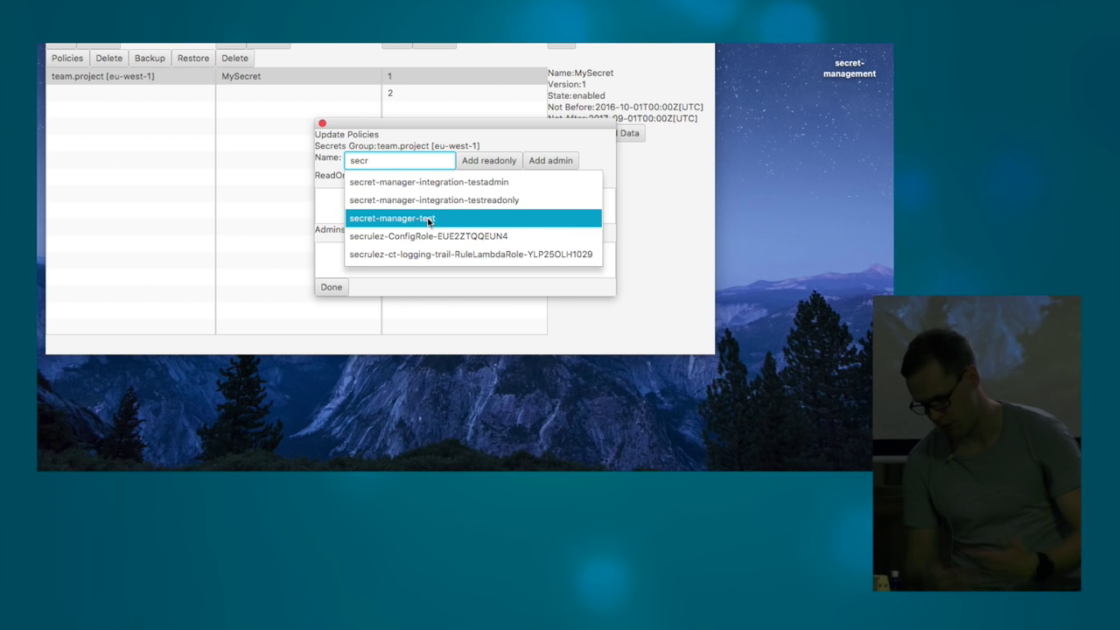
left_click(428, 219)
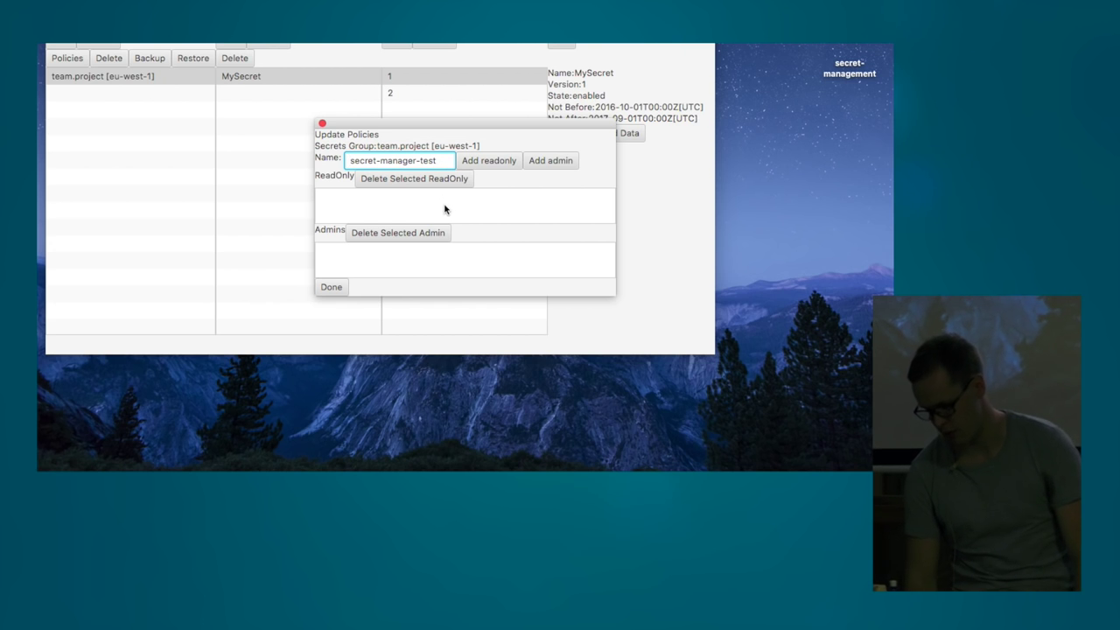
left_click(479, 165)
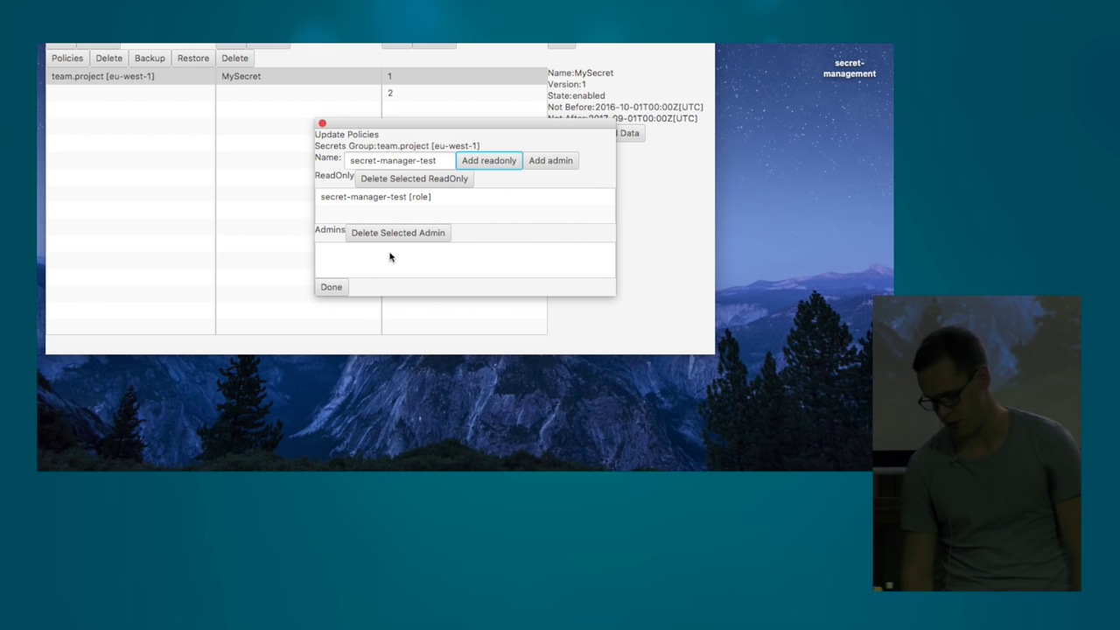
left_click(329, 287)
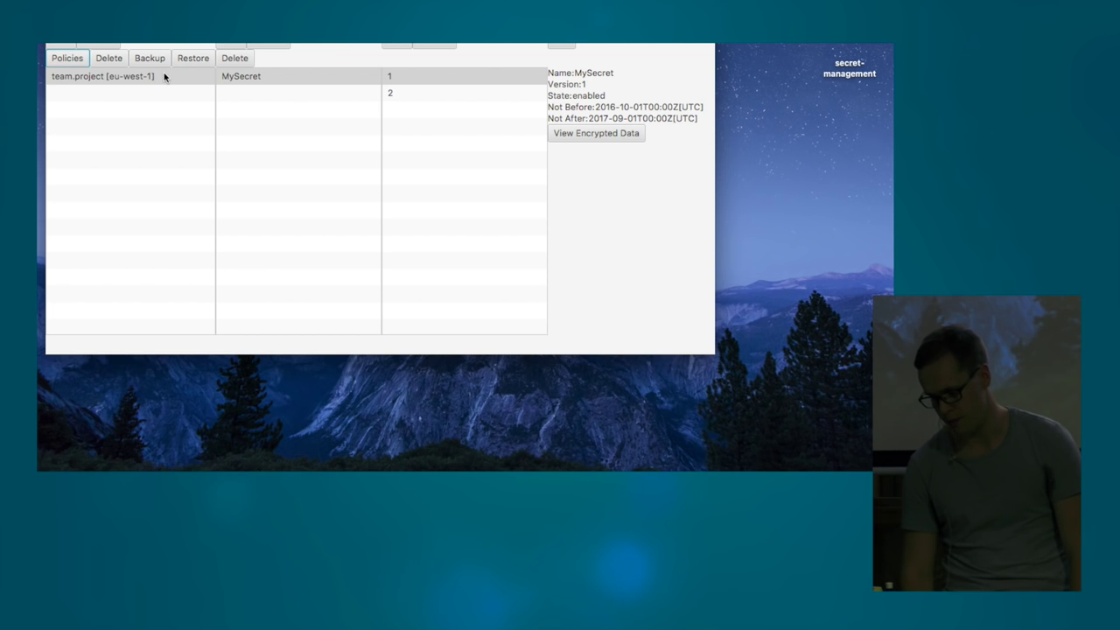
- Save a backup of team.project as team.project.eu-west-1.sm in the secret-management folder
left_click(254, 77)
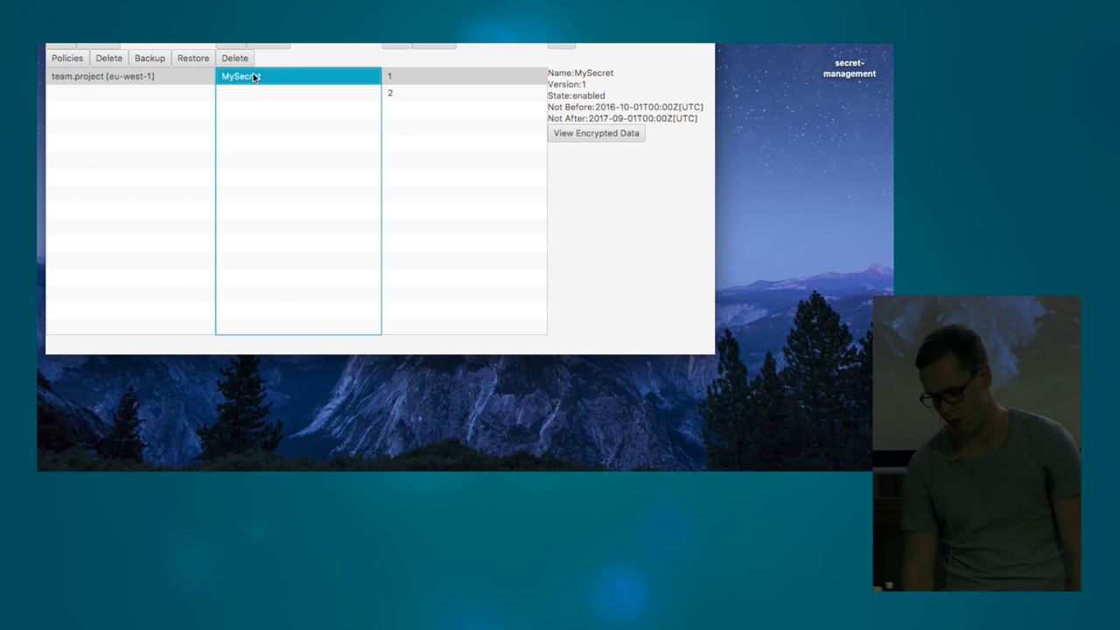
left_click(144, 61)
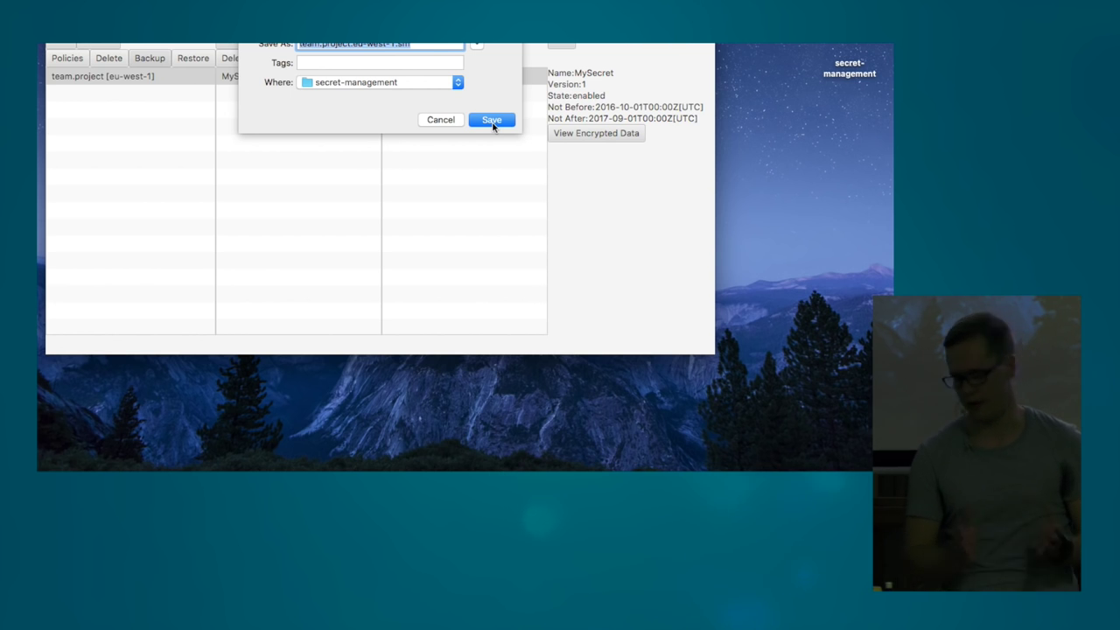
left_click(492, 123)
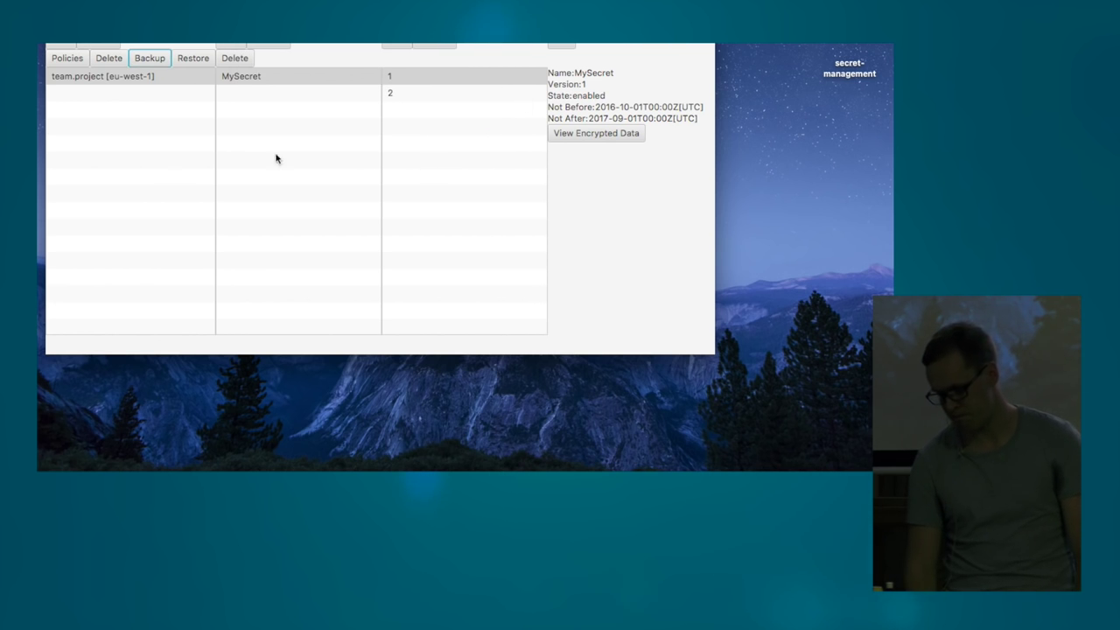
left_click(247, 77)
- Delete MySecret, restore it from team.project.eu-west-1.sm, and check versions 1 and 2
left_click(238, 58)
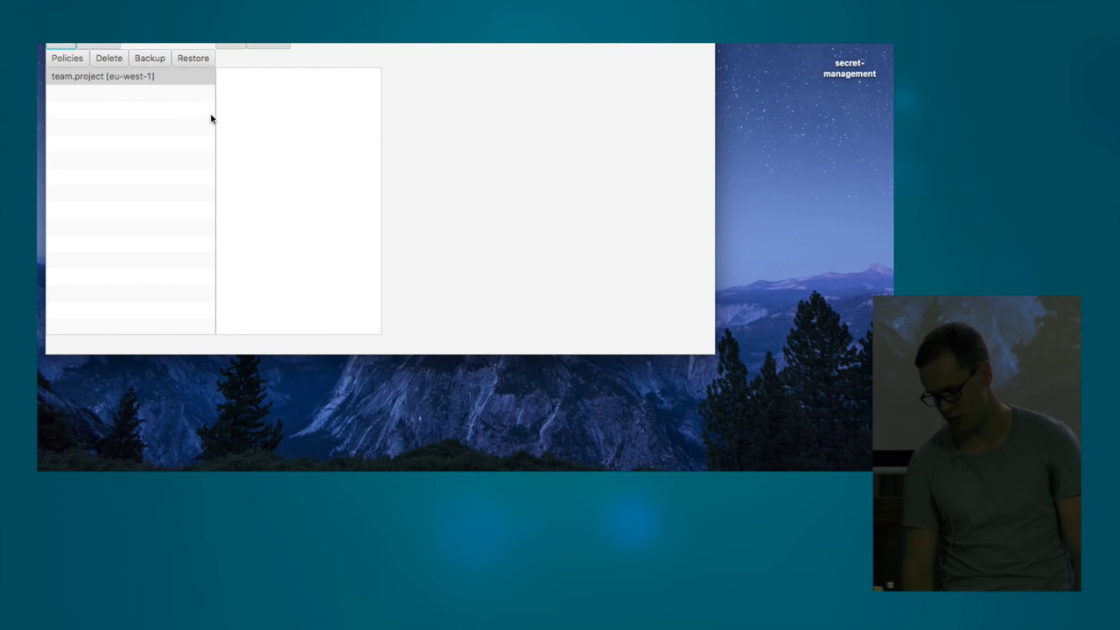
left_click(191, 61)
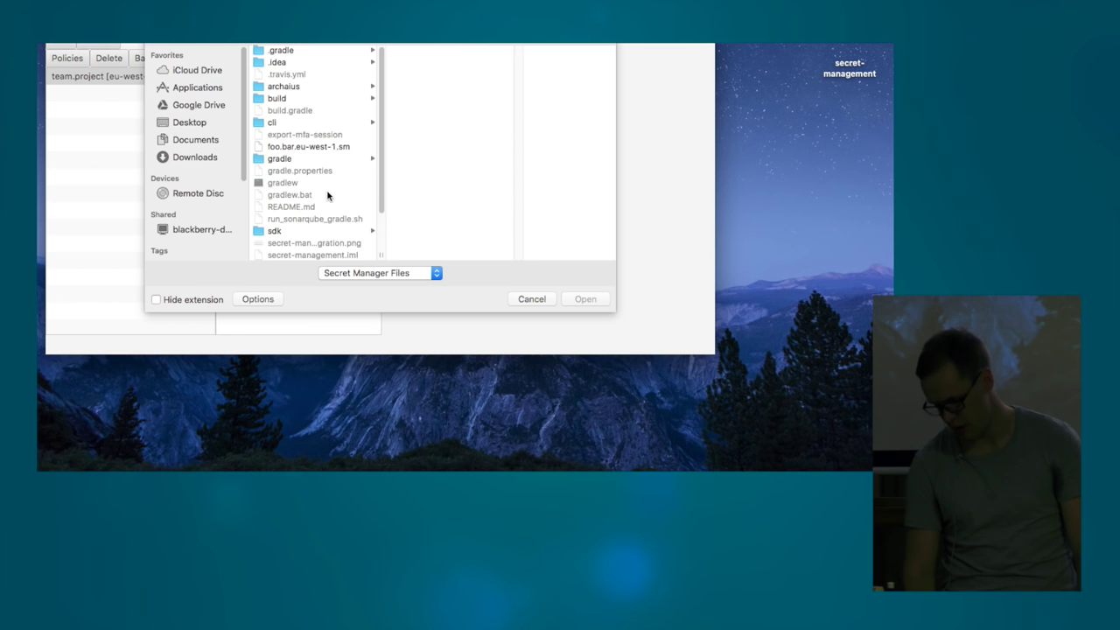
scroll(327, 197, "down", 4)
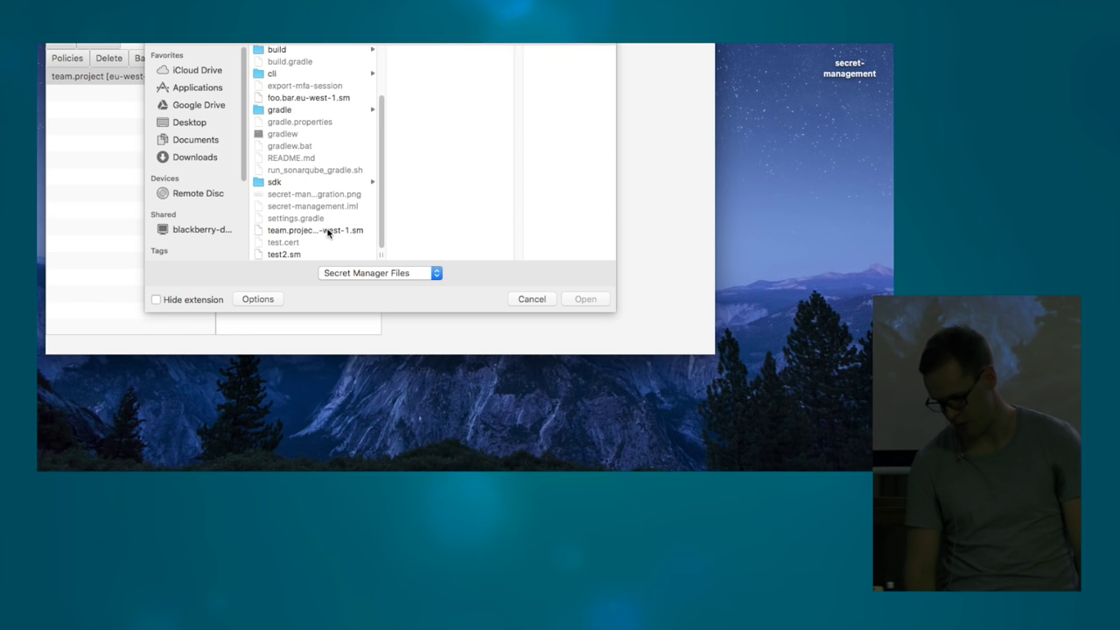
left_click(327, 231)
left_click(584, 299)
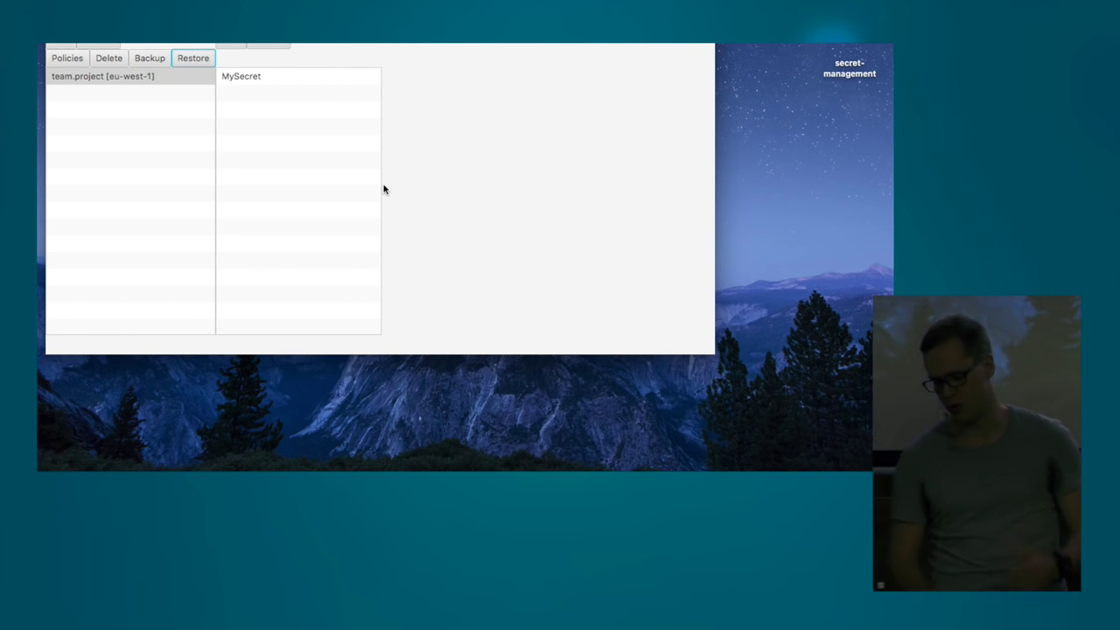
left_click(250, 79)
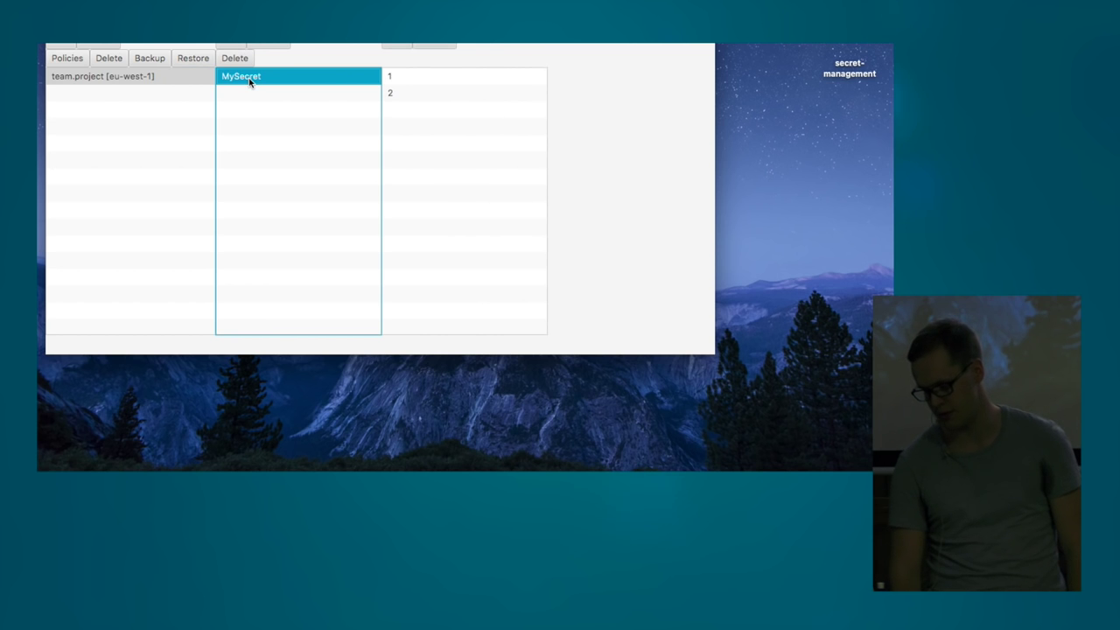
left_click(491, 77)
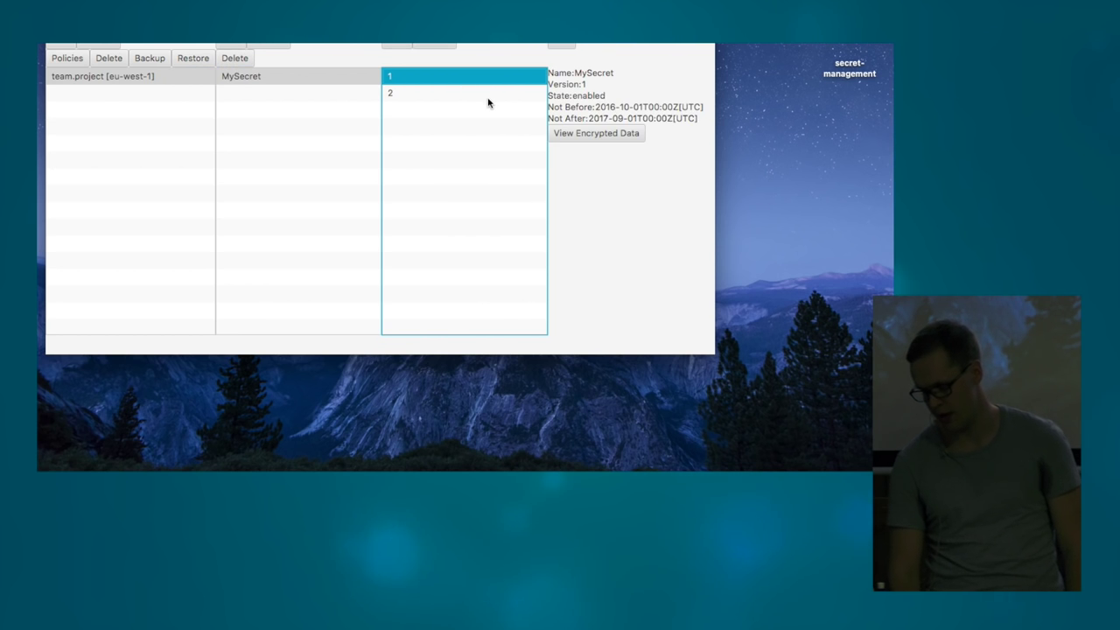
left_click(487, 103)
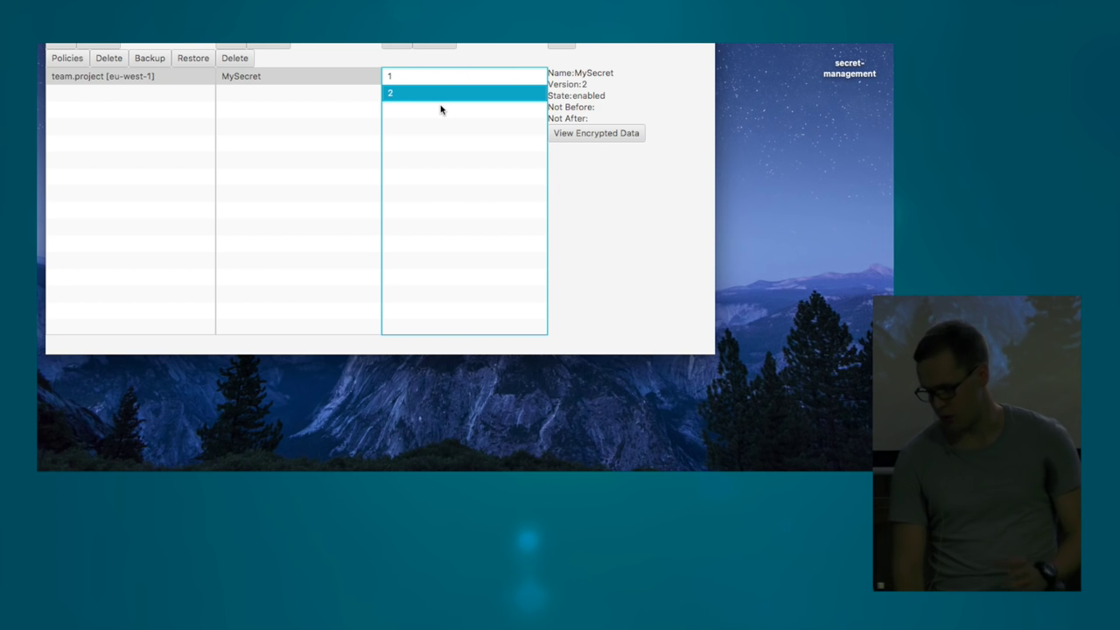
- In Eclipse, examine GetSecretUsingSDK's DefaultSecretsGroupManager setup and its sm.get call
key("ctrl+Right")
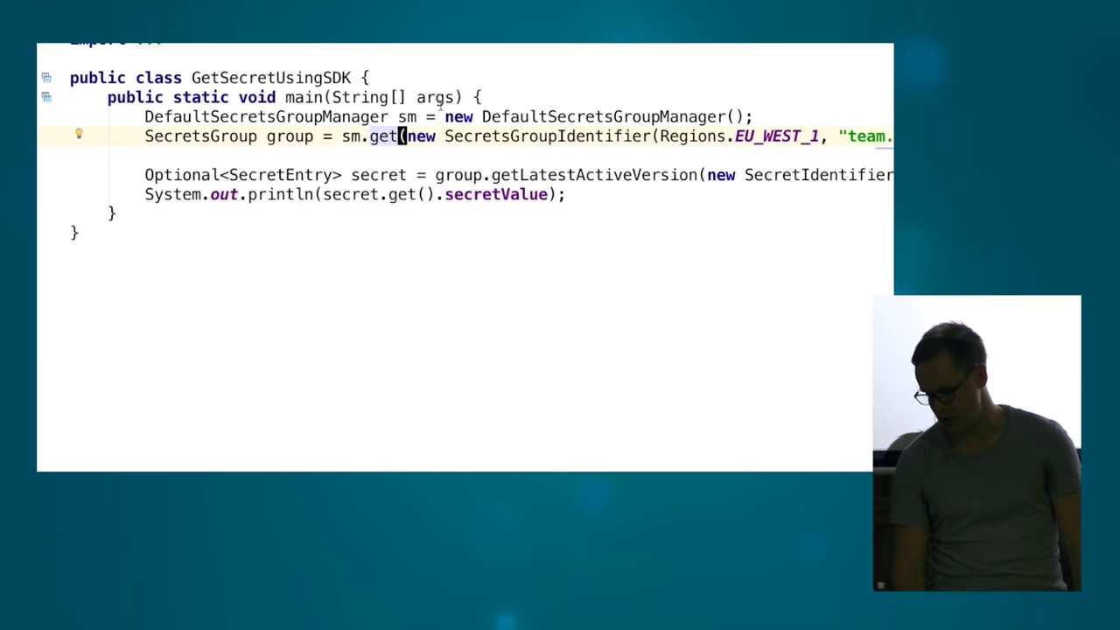
scroll(431, 151, "right", 5)
scroll(431, 151, "left", 3)
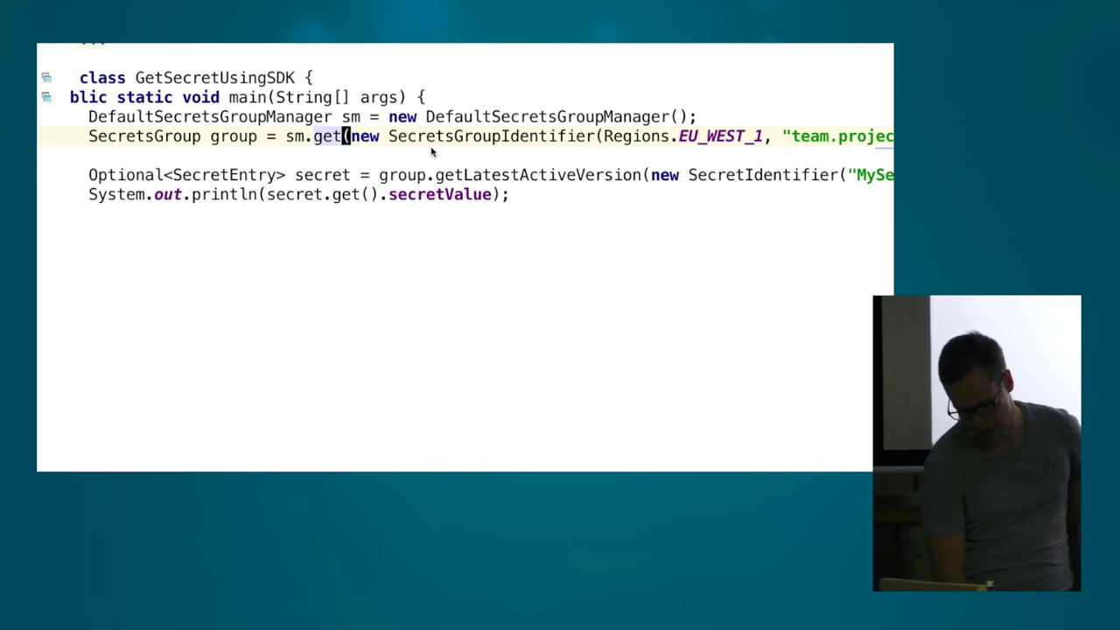
left_click(485, 117)
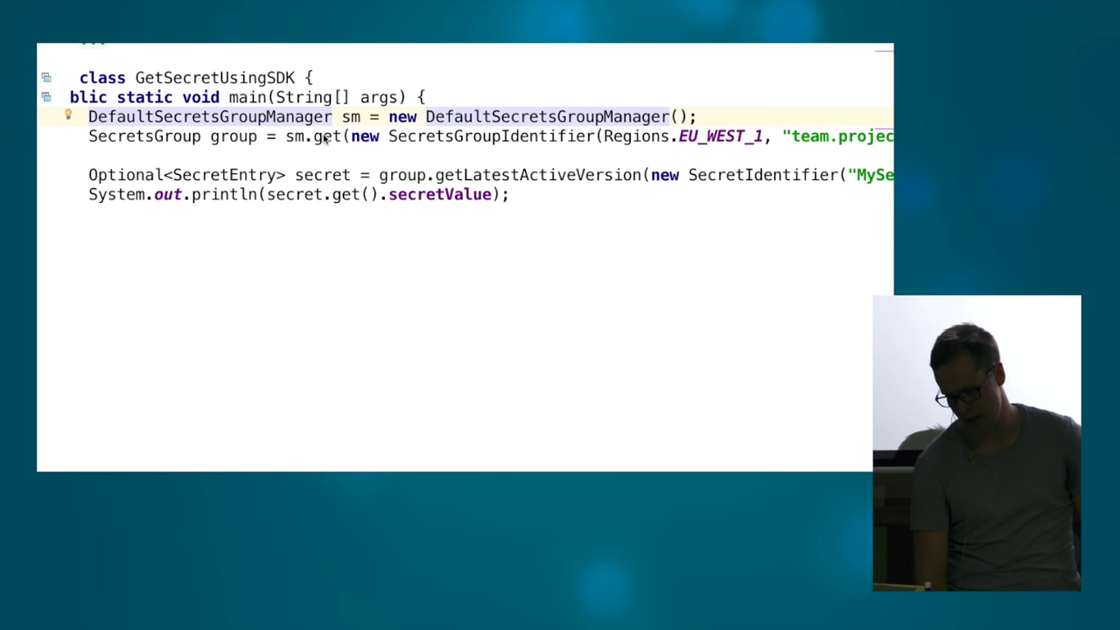
left_click(324, 137)
scroll(431, 140, "right", 3)
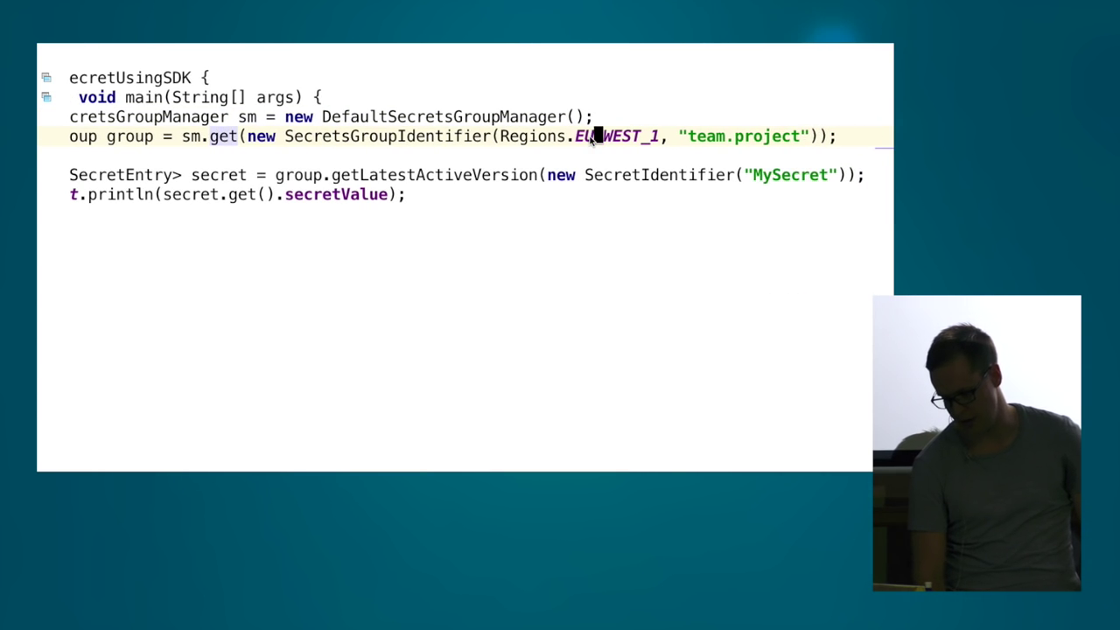
- Trace the team.project group variable, the getLatestActiveVersion call, and the printed secretValue
left_click(720, 136)
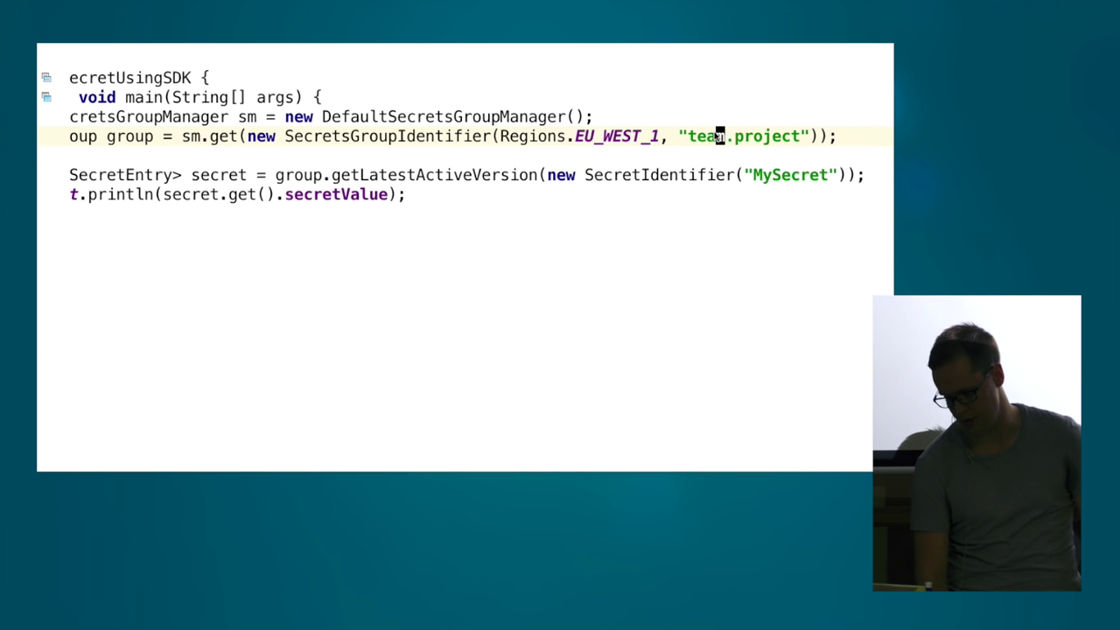
scroll(629, 151, "left", 4)
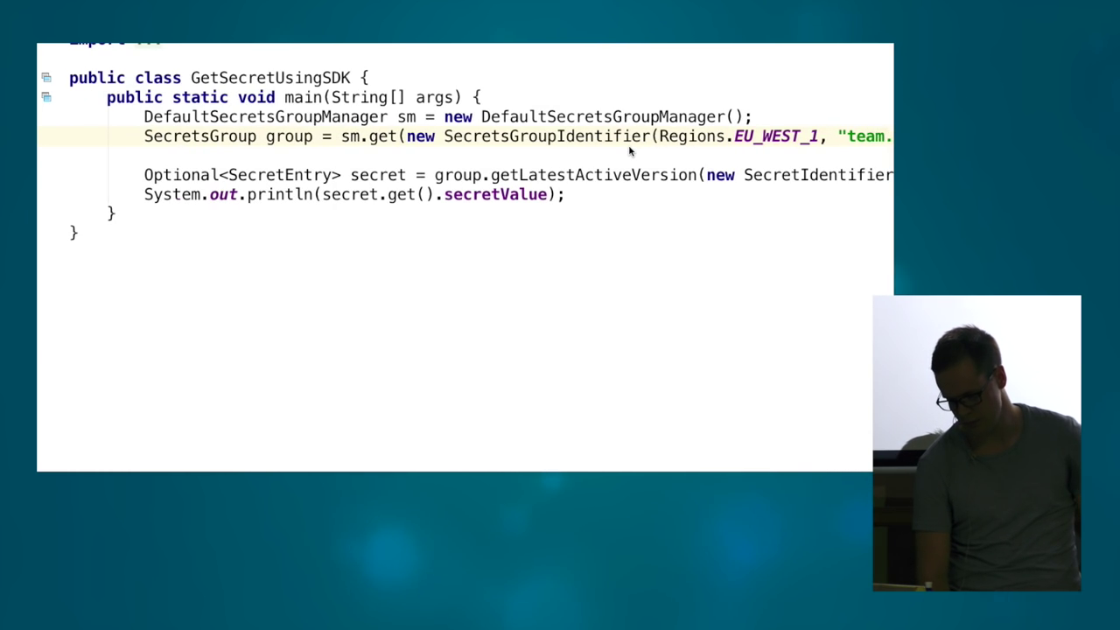
left_click(279, 136)
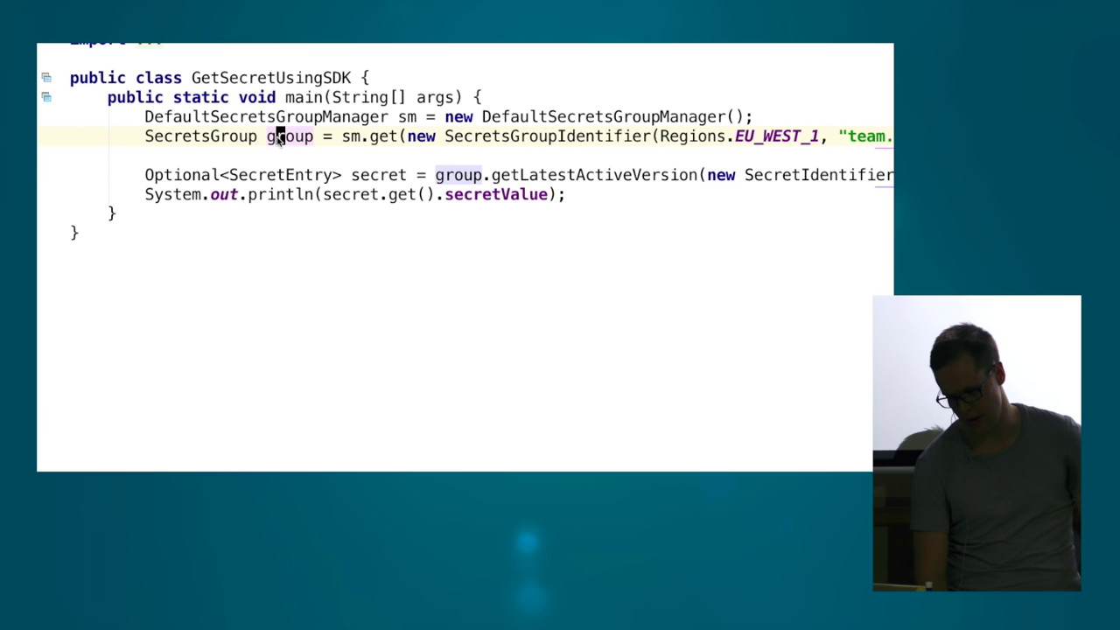
left_click(522, 175)
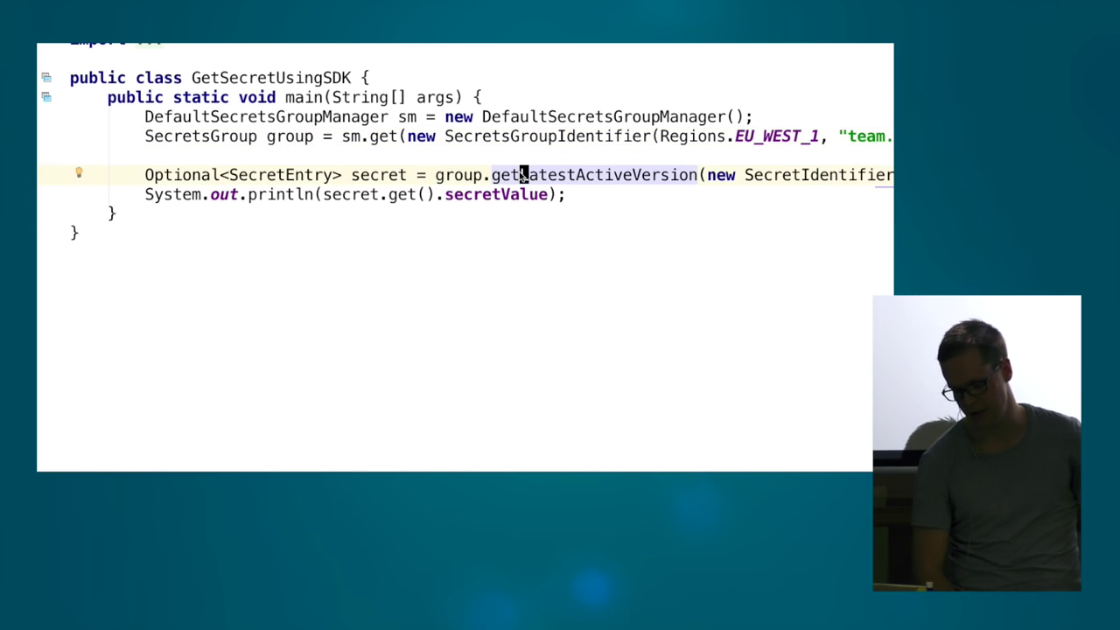
scroll(520, 175, "right", 5)
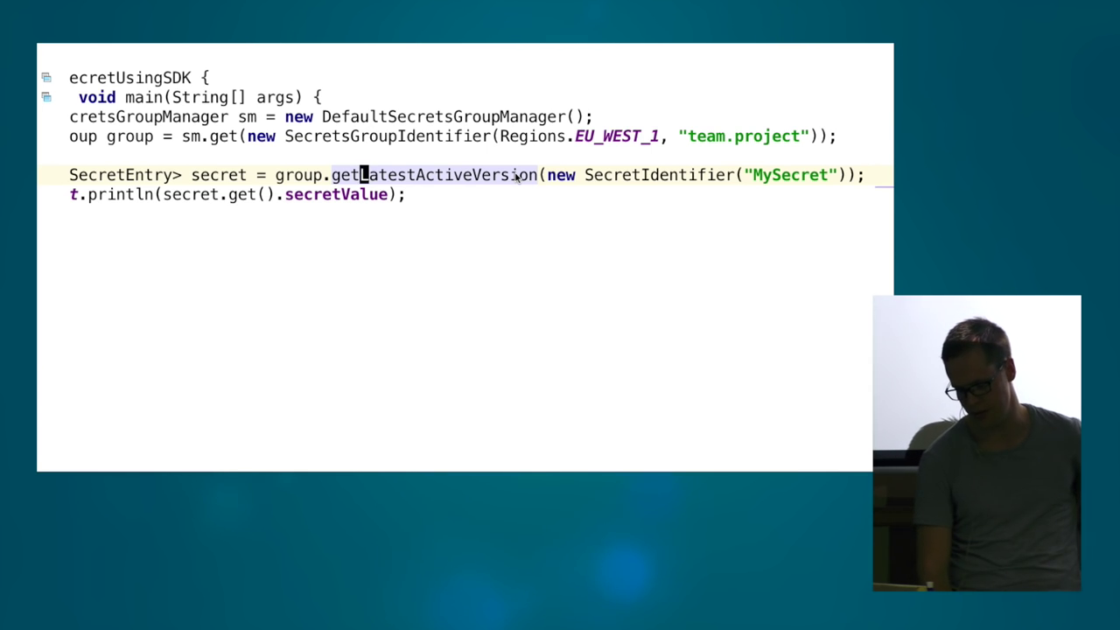
scroll(517, 177, "left", 3)
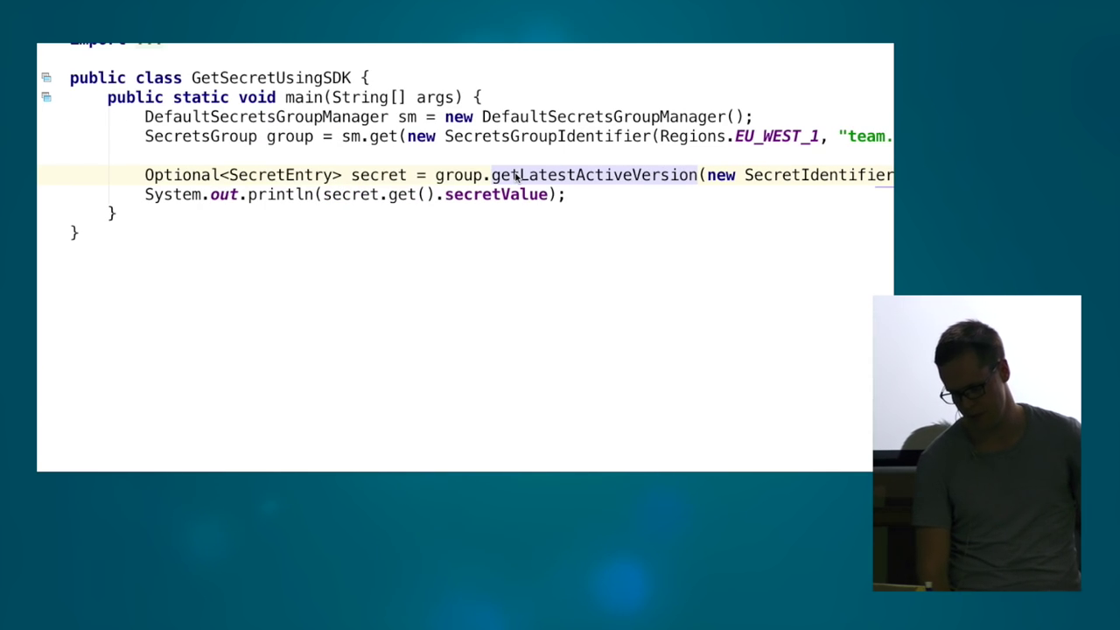
left_click(455, 194)
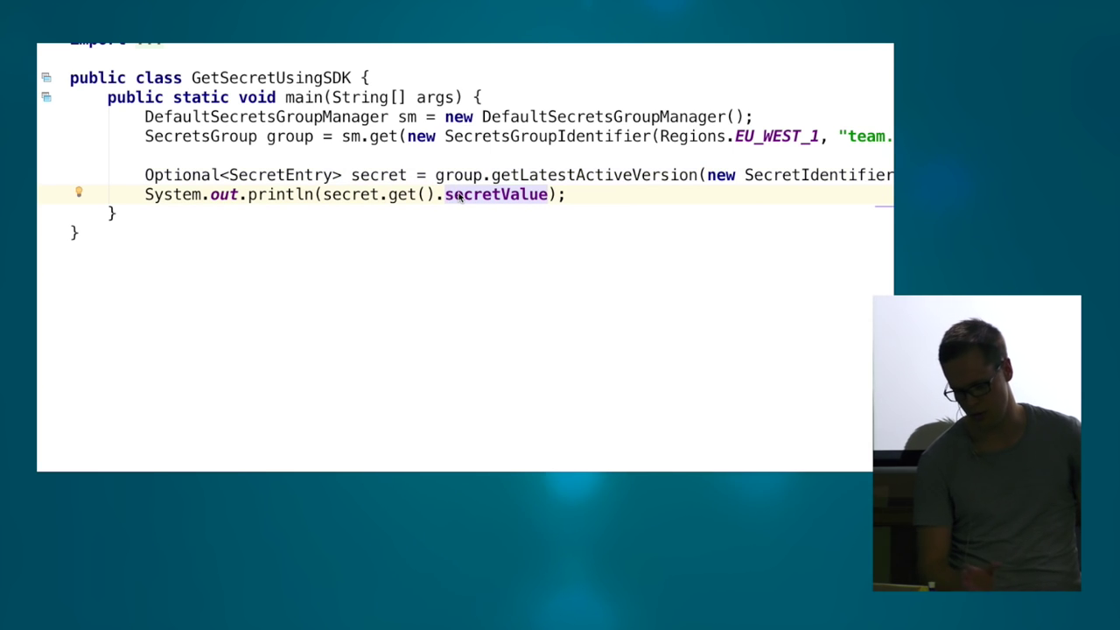